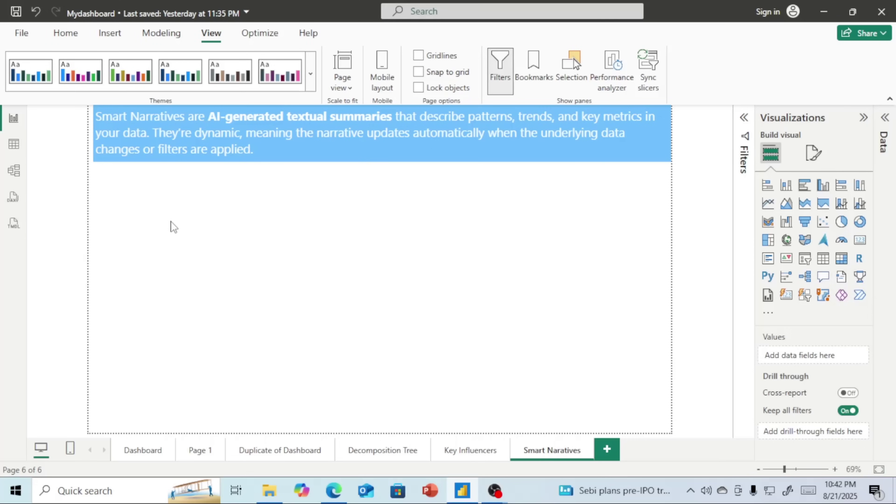
Insert a Q&A visual below the intro text, then resize and reposition it.
double_click(168, 237)
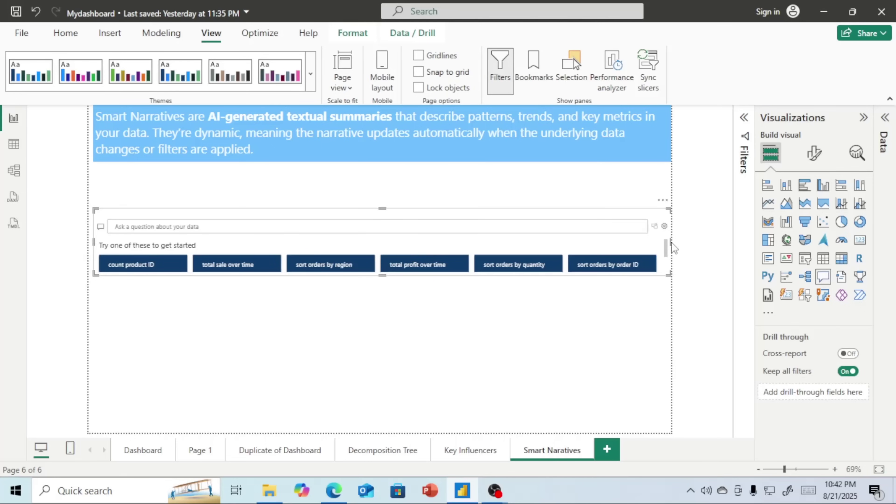
left_click_drag(671, 242, 237, 261)
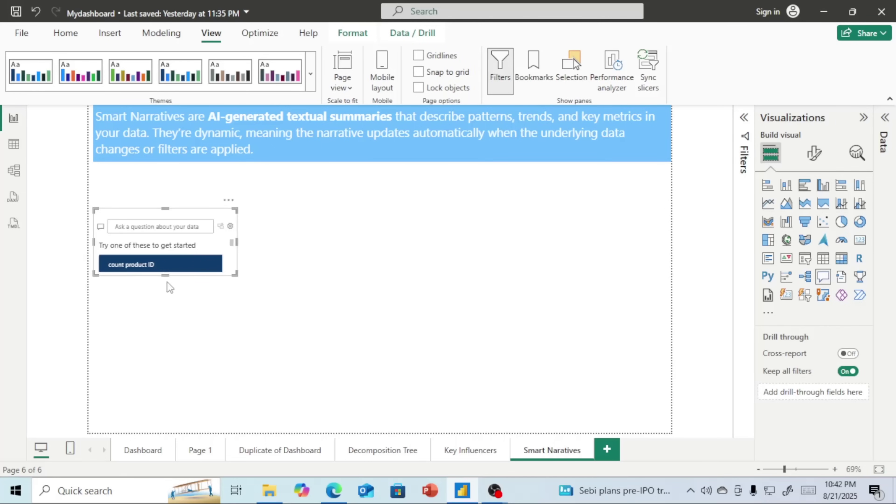
left_click_drag(166, 277, 174, 318)
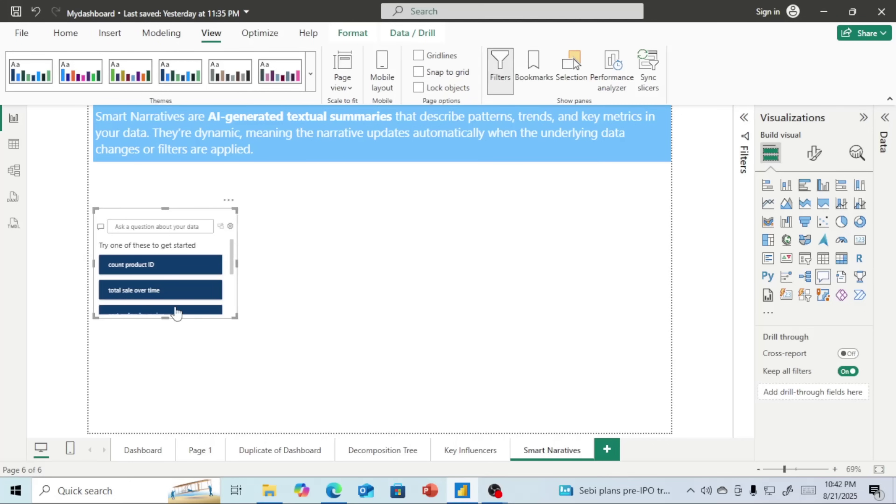
left_click_drag(221, 214, 236, 197)
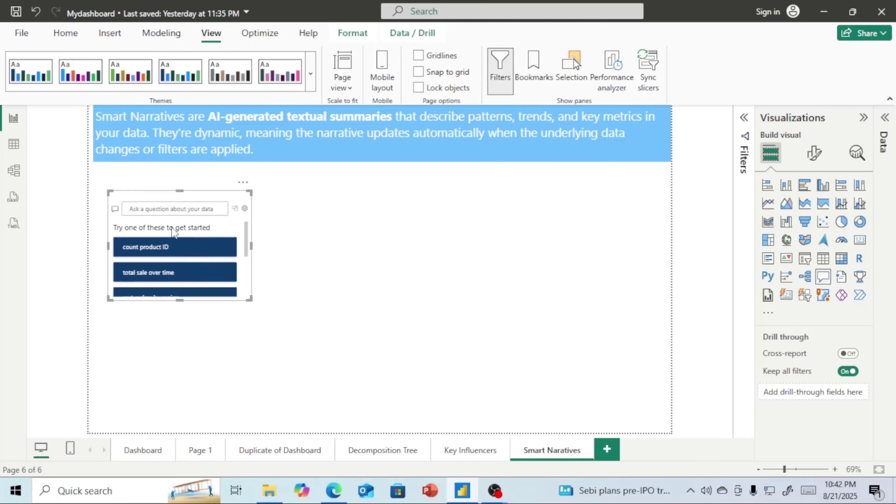
left_click(247, 243)
left_click(247, 244)
left_click_drag(246, 244, 253, 245)
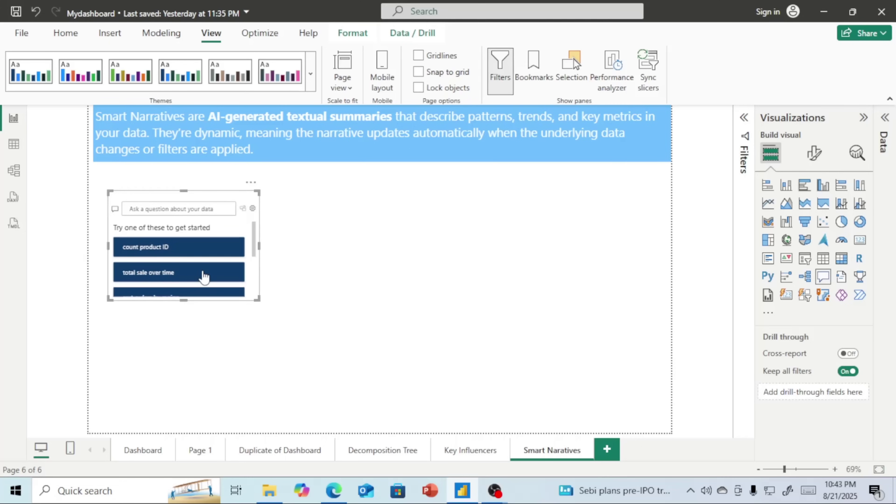
Ask the Q&A visual 'total sale over time' to get a sales-by-date chart.
scroll(204, 277, "down", 2)
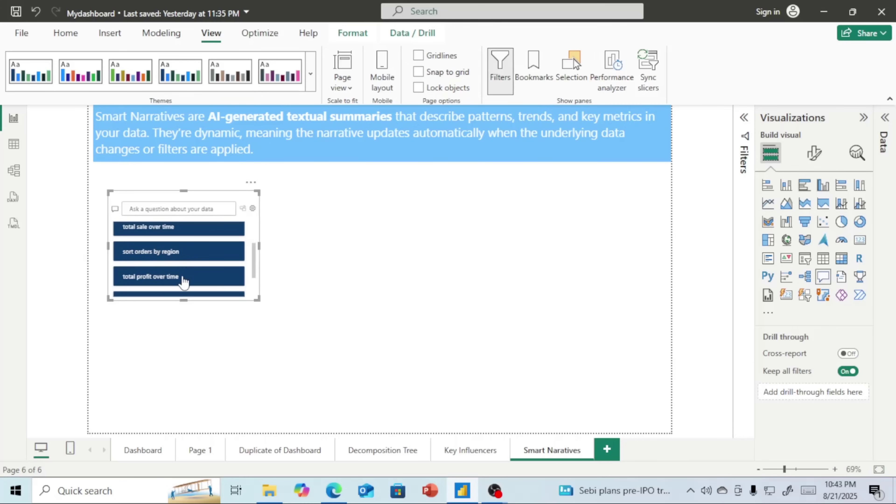
scroll(183, 261, "up", 2)
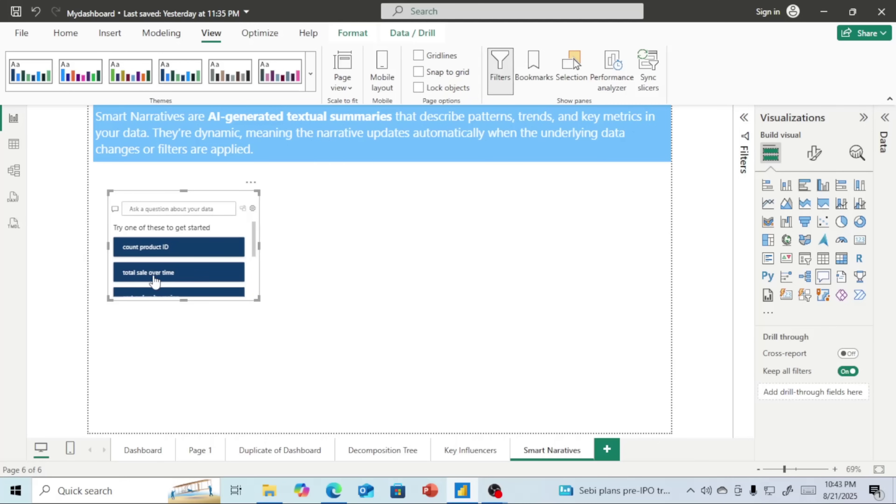
left_click(146, 276)
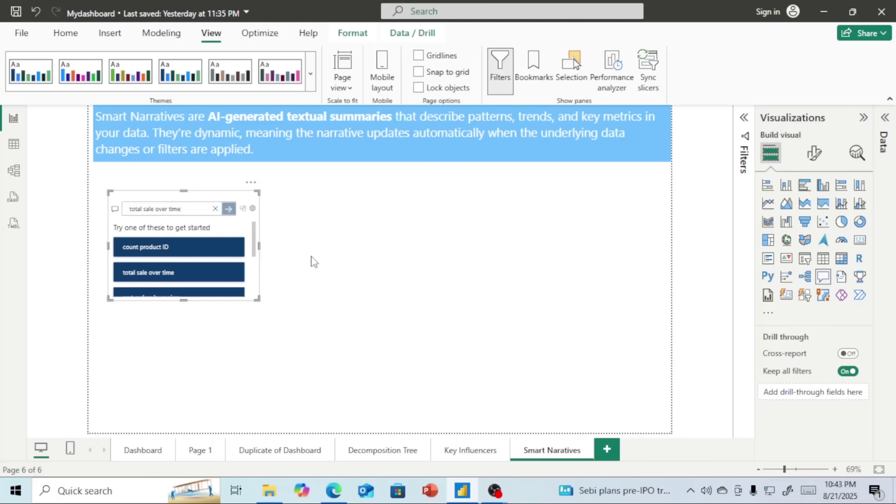
left_click(229, 211)
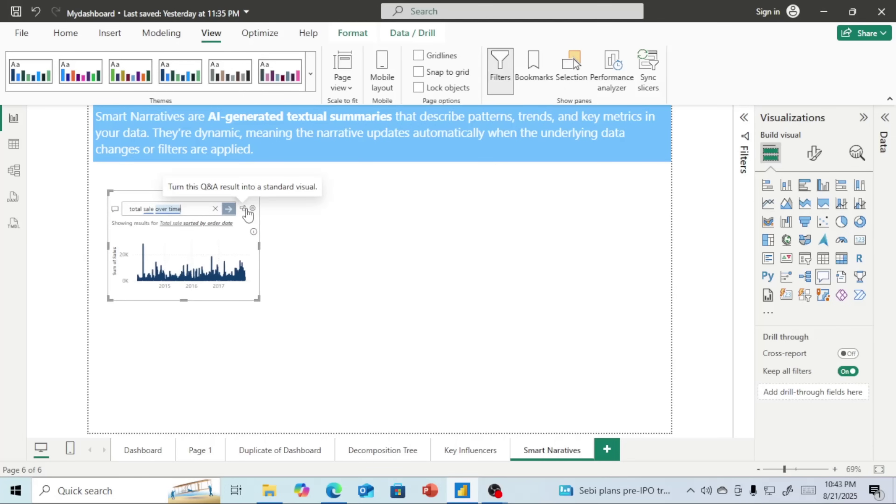
Convert the Q&A answer to a standard Sum of Sales by Order Date line chart, left-aligned under the text.
left_click(243, 209)
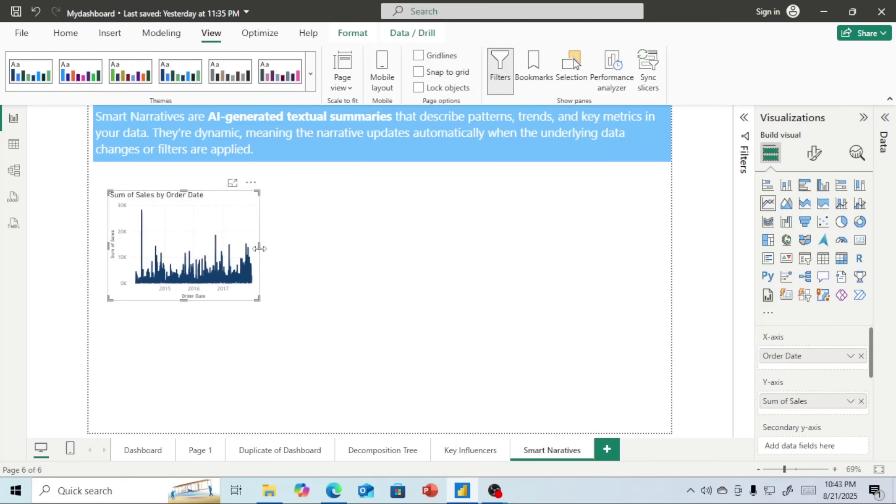
left_click_drag(260, 248, 297, 248)
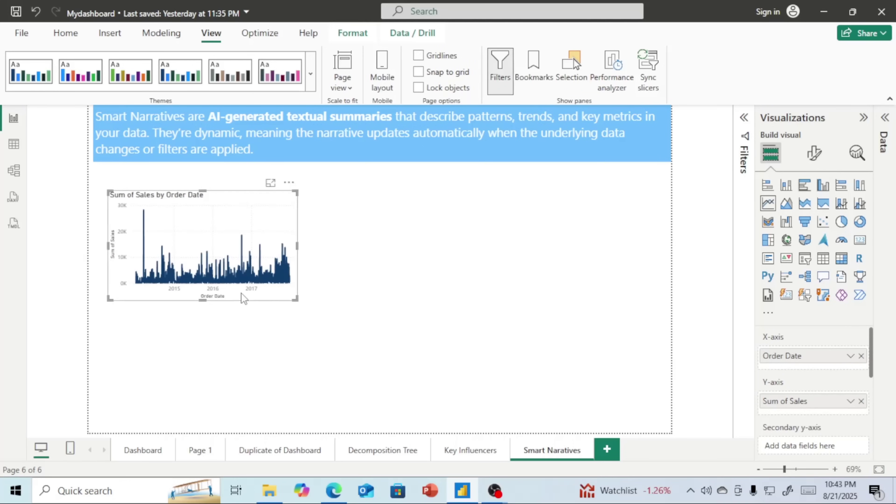
left_click_drag(237, 285, 229, 272)
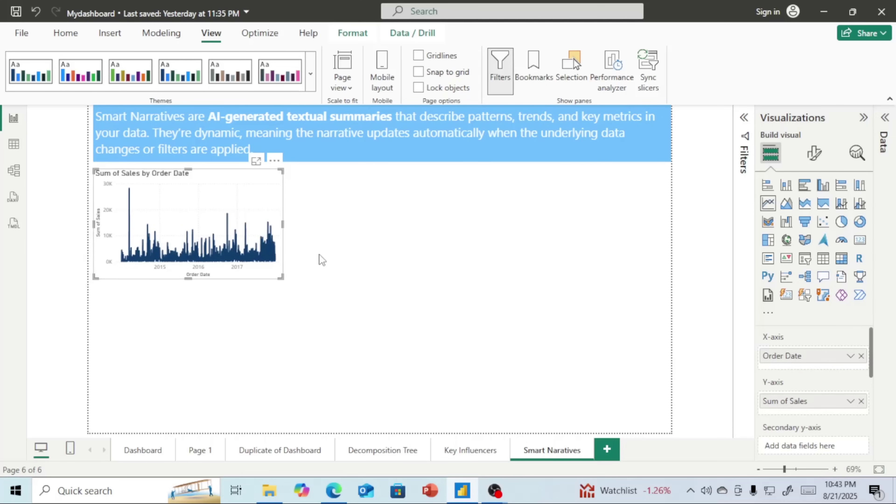
left_click(362, 245)
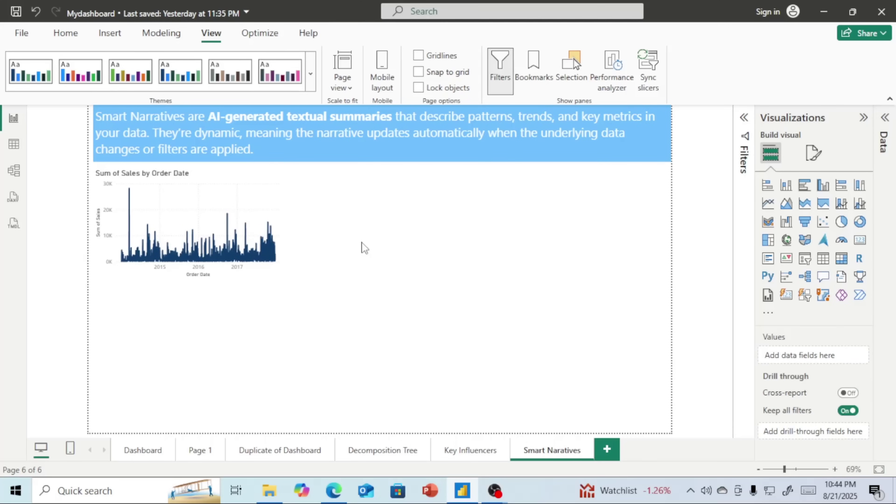
Add a second Q&A visual asking 'region wise sales pie chart' and enlarge the resulting pie.
double_click(362, 243)
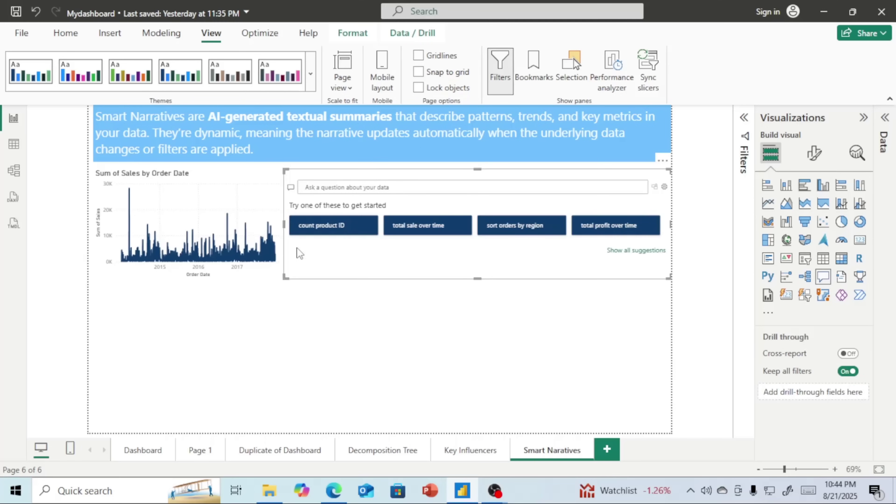
left_click_drag(283, 221, 417, 222)
left_click(481, 190)
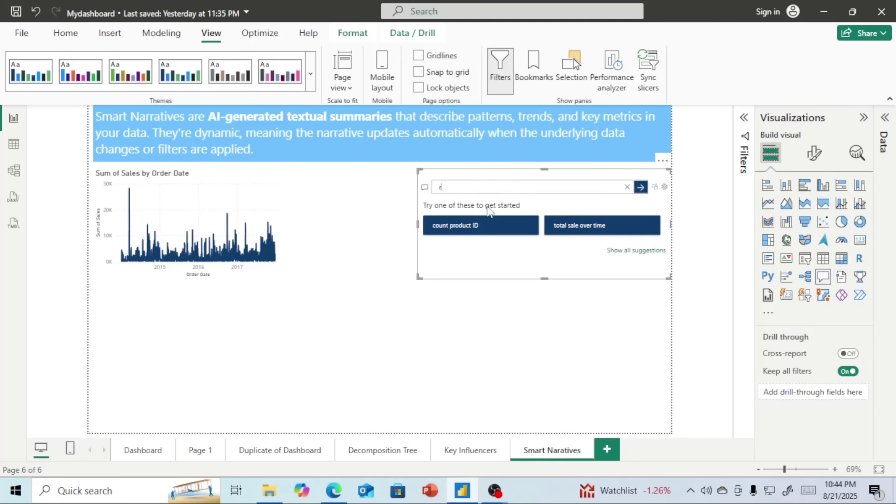
type("region wise sa")
type("les")
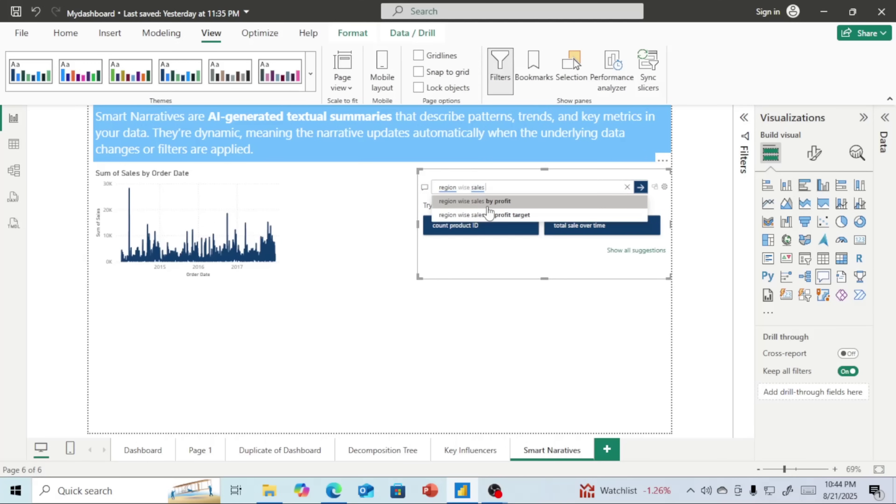
type(" p")
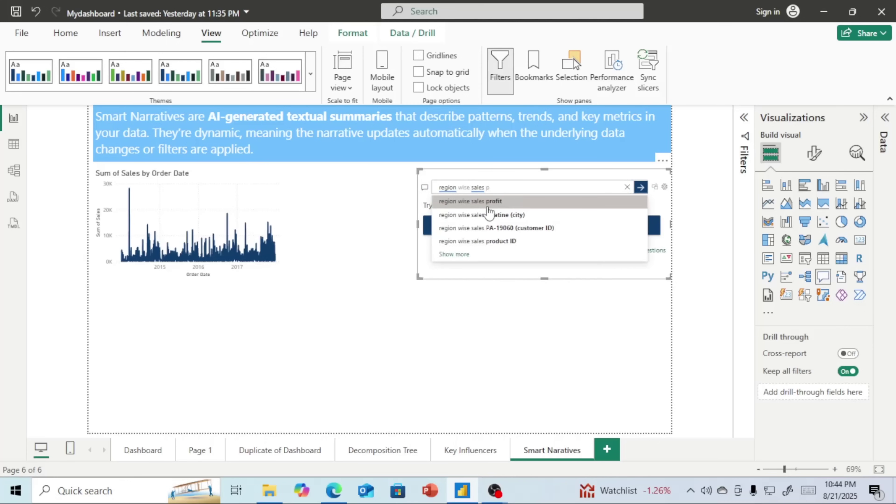
type("ie char")
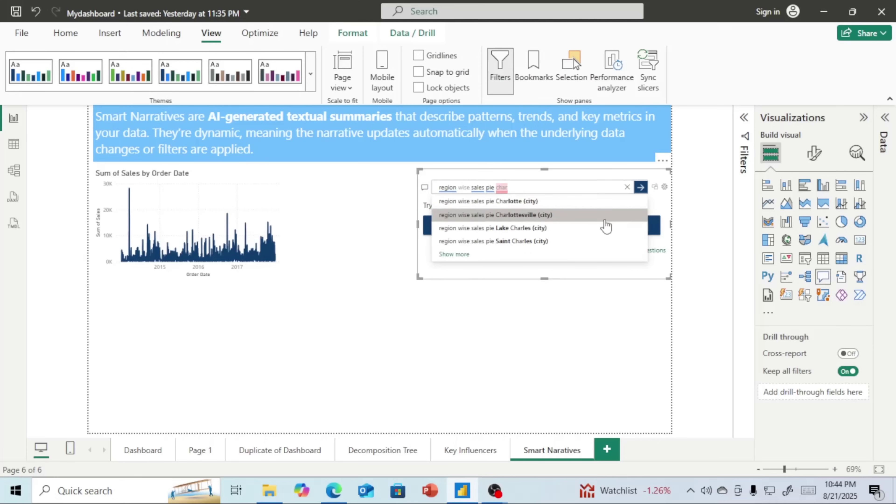
type("t")
key("Return")
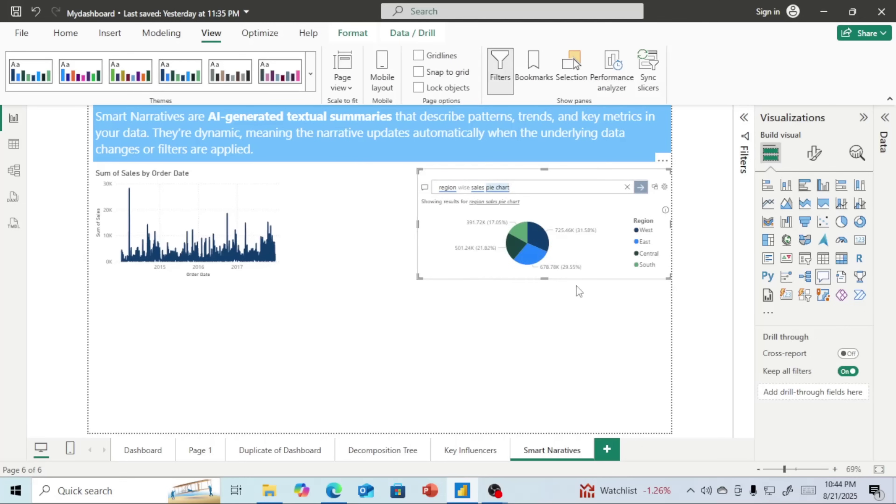
left_click_drag(420, 277, 381, 337)
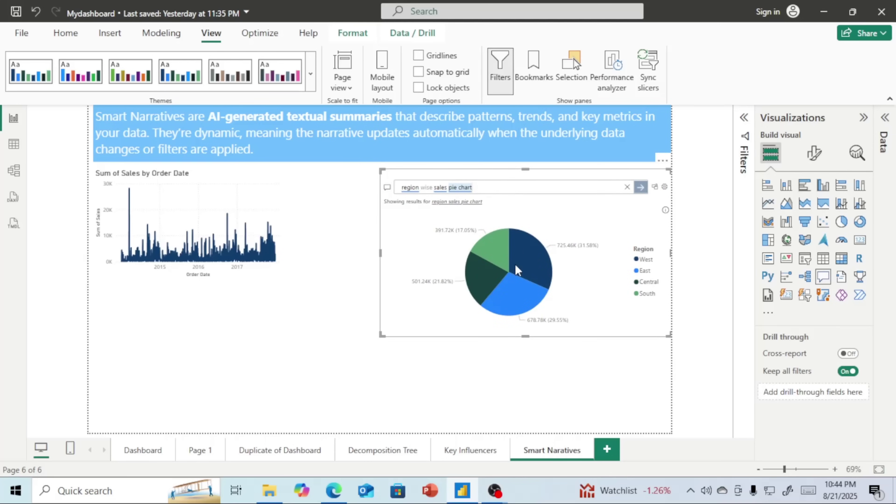
Convert the region pie to a standard Sum of Sales by Region chart, sized and placed under the line chart.
left_click(656, 188)
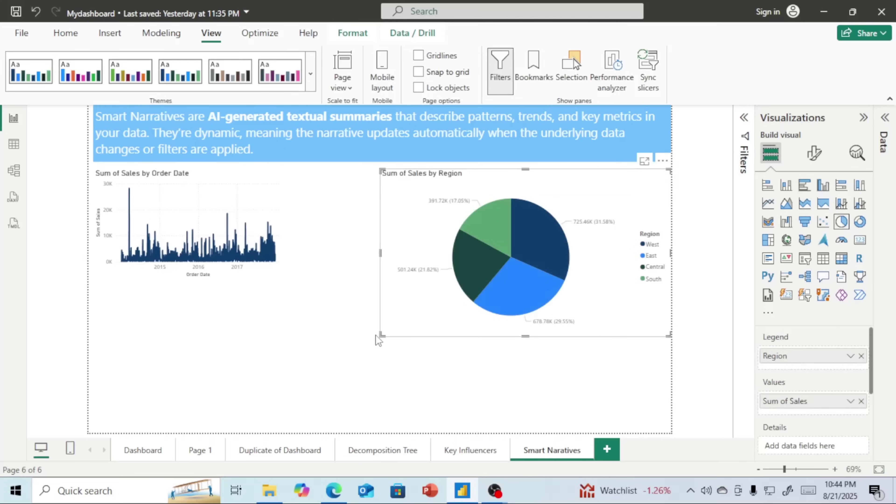
left_click_drag(377, 335, 454, 317)
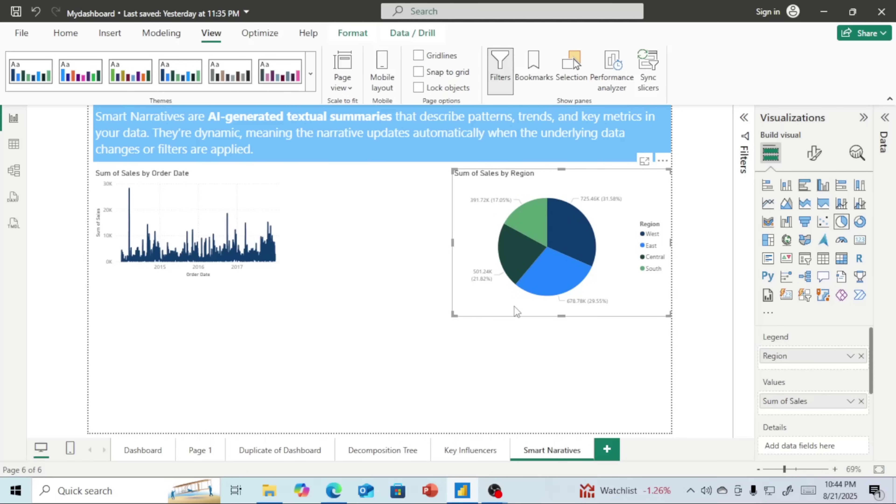
left_click_drag(514, 308, 122, 407)
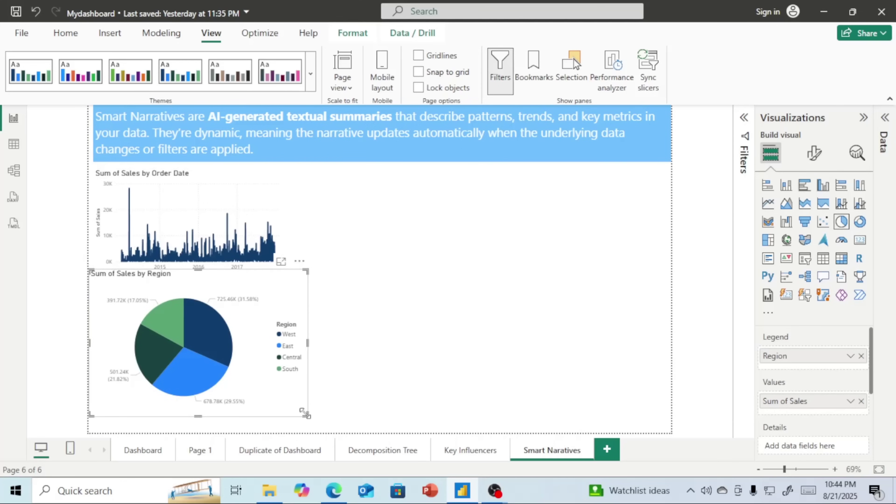
left_click_drag(289, 408, 257, 411)
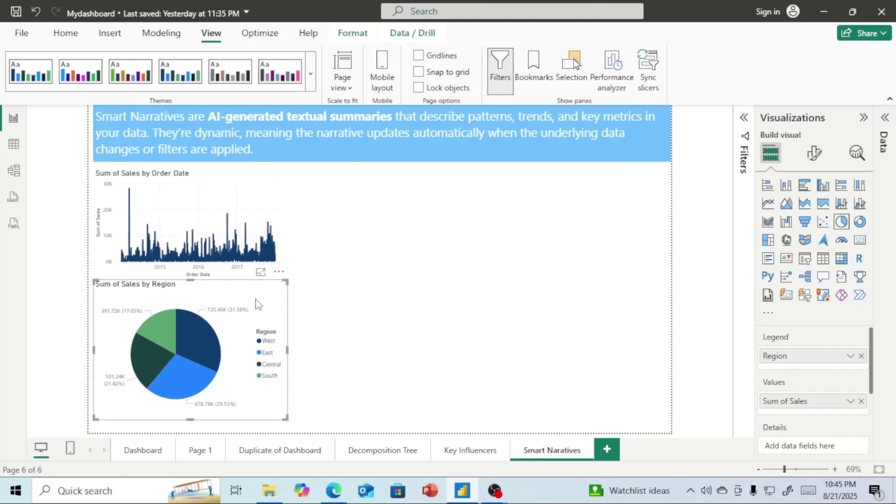
Move the pie chart copy up beside the line chart.
left_click(377, 253)
left_click(258, 356)
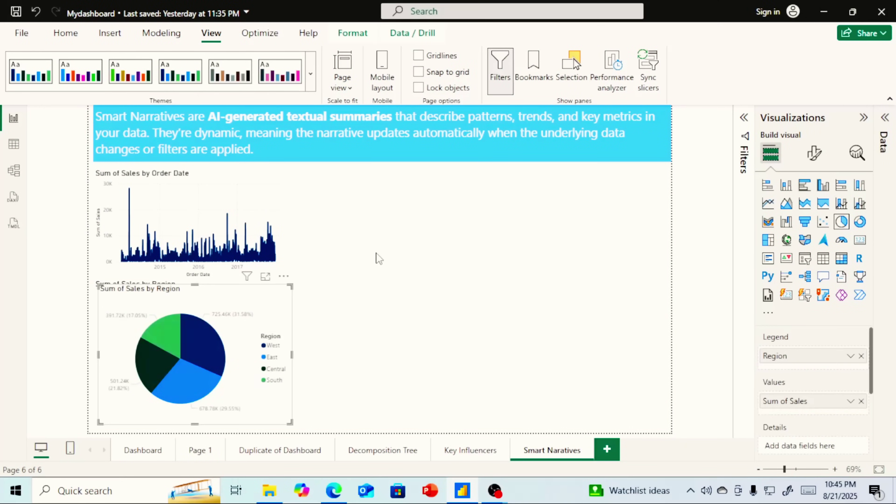
left_click_drag(227, 339, 425, 214)
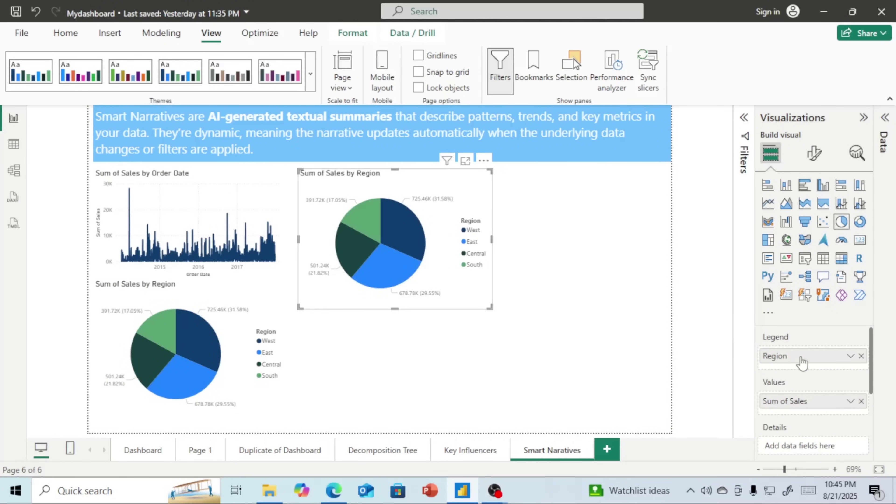
Replace Region with Sub-Category, switch to a stacked column chart, and widen it.
left_click(886, 119)
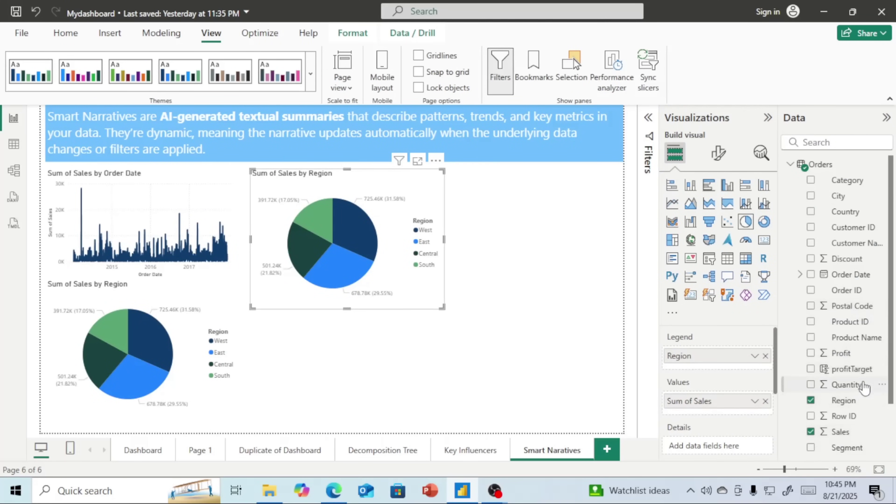
scroll(868, 430, "down", 3)
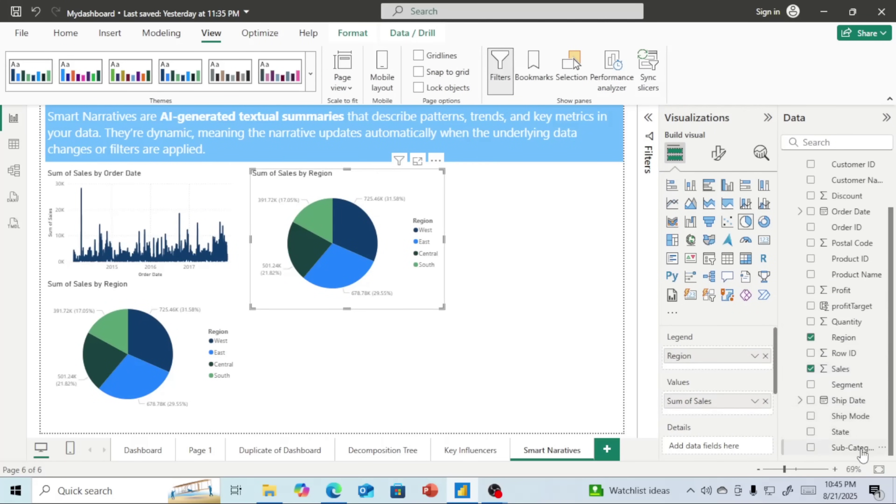
left_click_drag(863, 456, 732, 367)
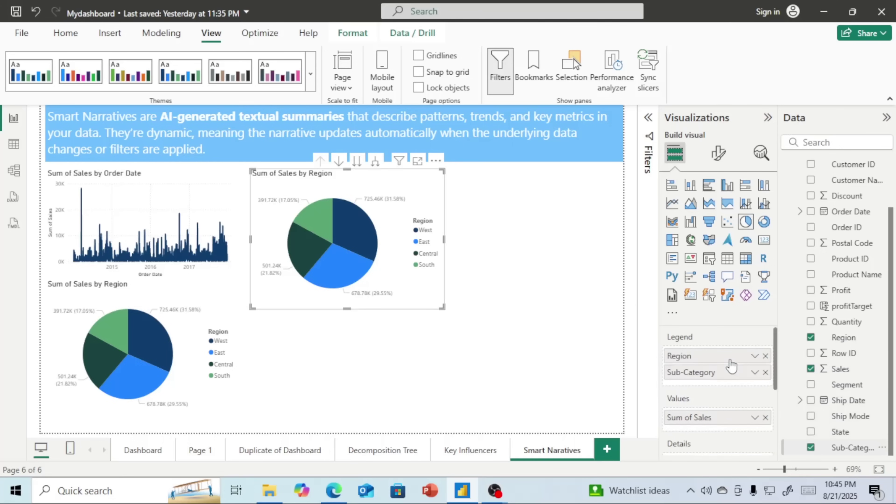
left_click(765, 357)
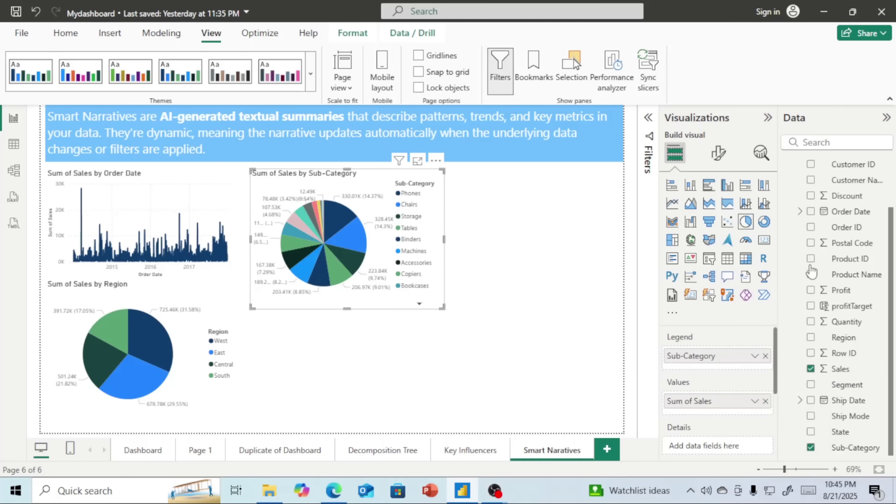
left_click(691, 185)
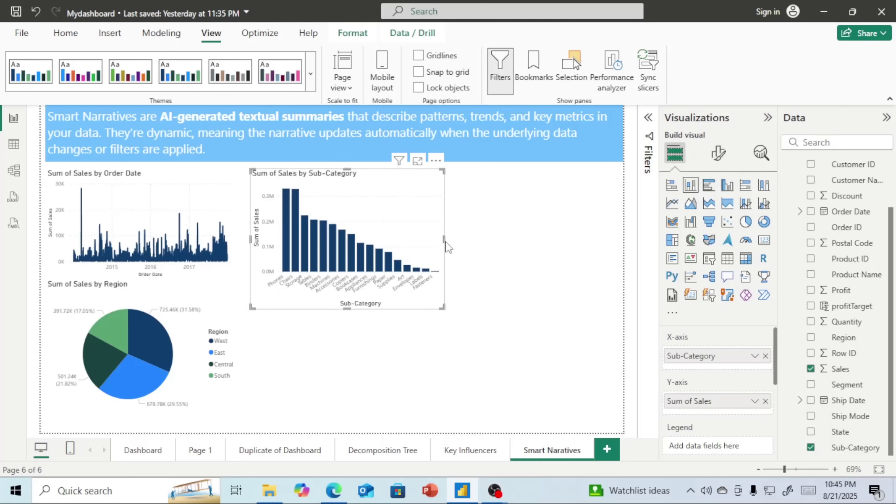
mouse_move(444, 241)
left_mouse_down()
mouse_move(505, 241)
mouse_move(436, 247)
left_mouse_up()
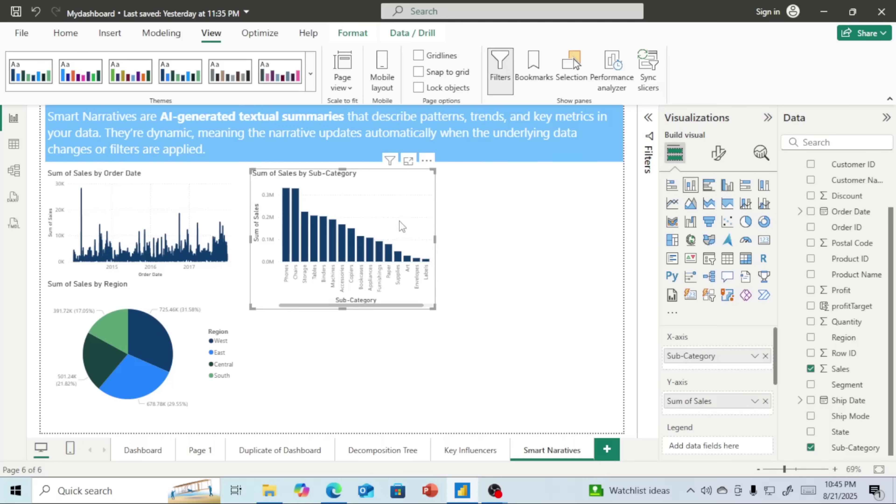
Duplicate the Sub-Category chart and place a smaller copy below it.
left_click_drag(402, 222, 399, 221)
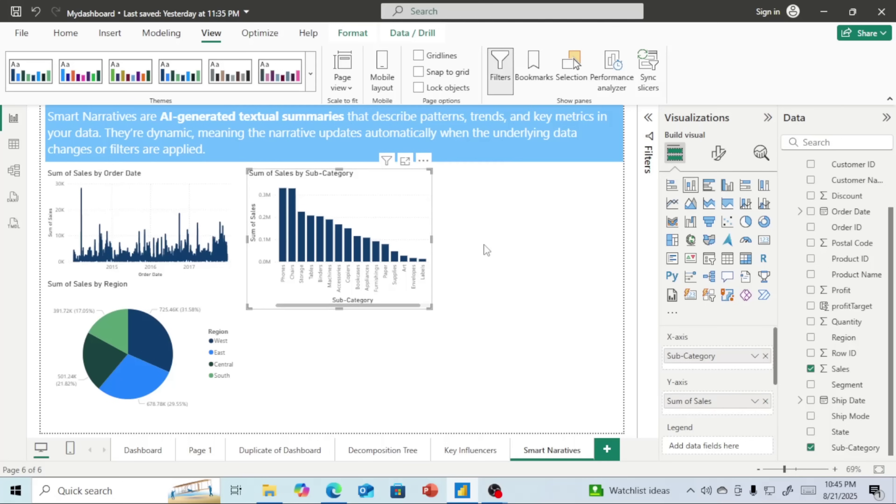
key("ctrl+c")
key("ctrl+v")
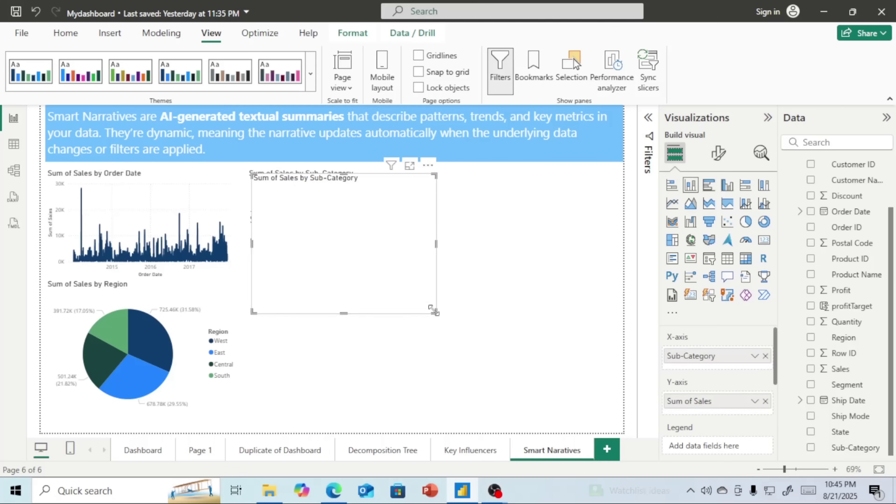
left_click_drag(355, 257, 376, 381)
left_click_drag(451, 294, 430, 312)
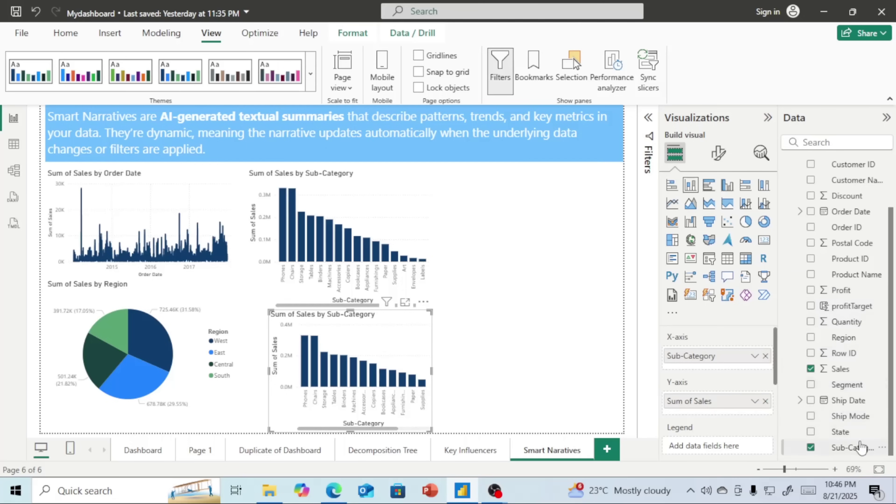
Set the copy's fields to show Sum of Sales by Segment instead of Sub-Category.
left_click_drag(847, 384, 741, 403)
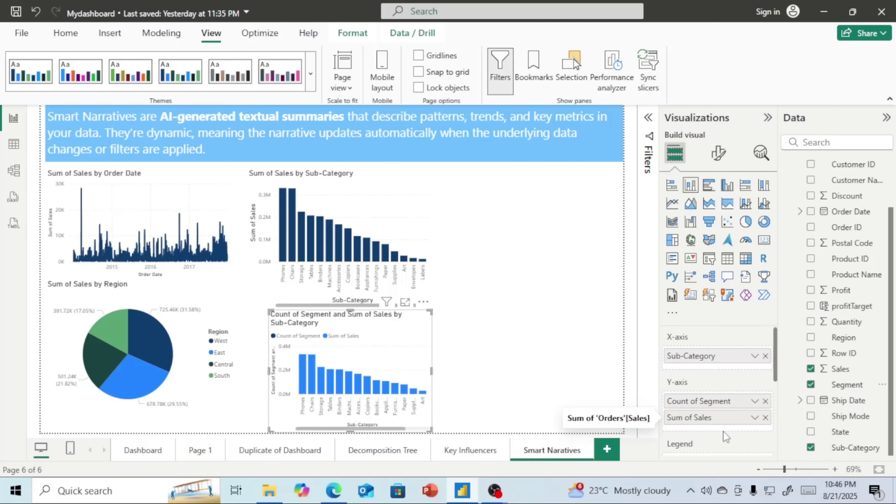
left_click(766, 417)
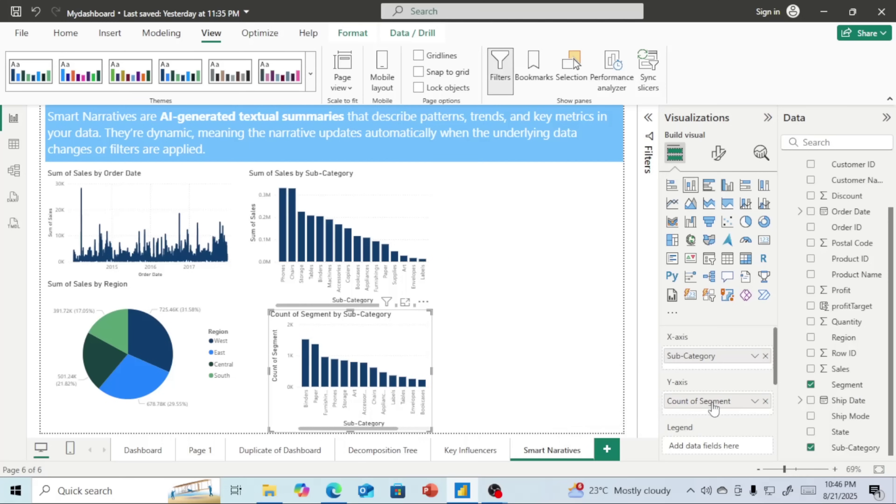
left_click_drag(713, 410, 716, 357)
left_click(766, 356)
left_click_drag(841, 369, 725, 403)
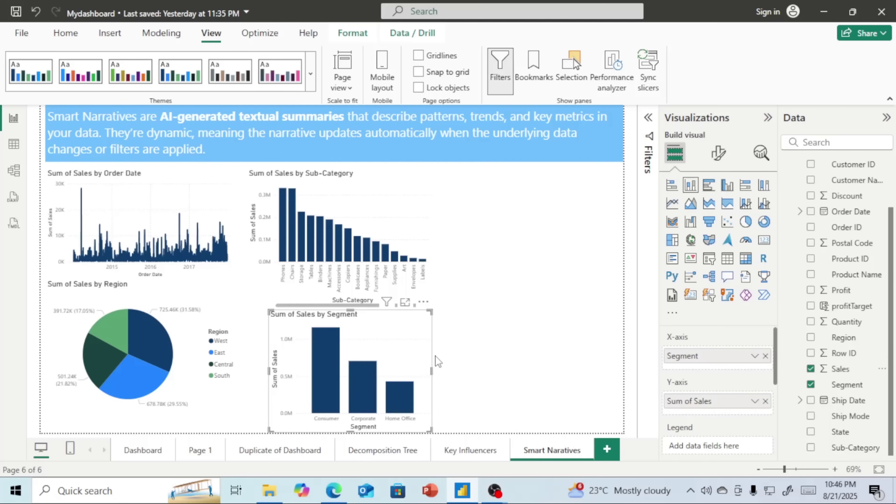
Add a button slicer bound to the Ship Mode field.
mouse_move(282, 265)
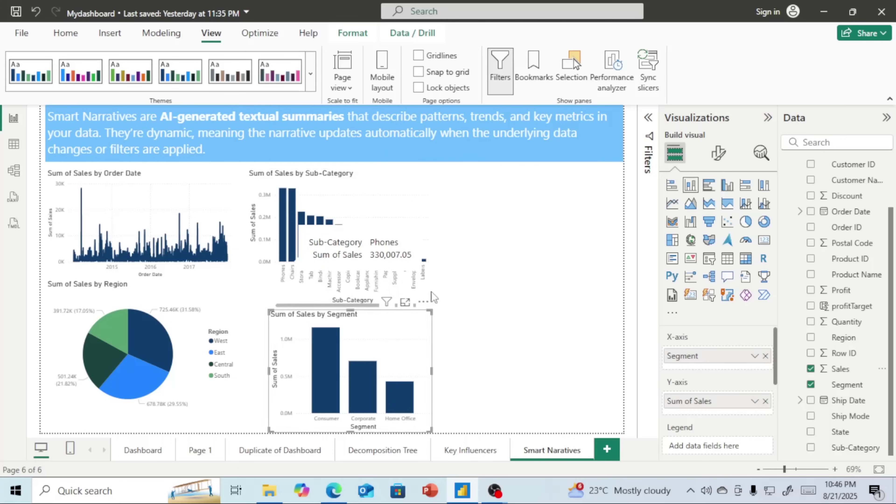
left_click(552, 293)
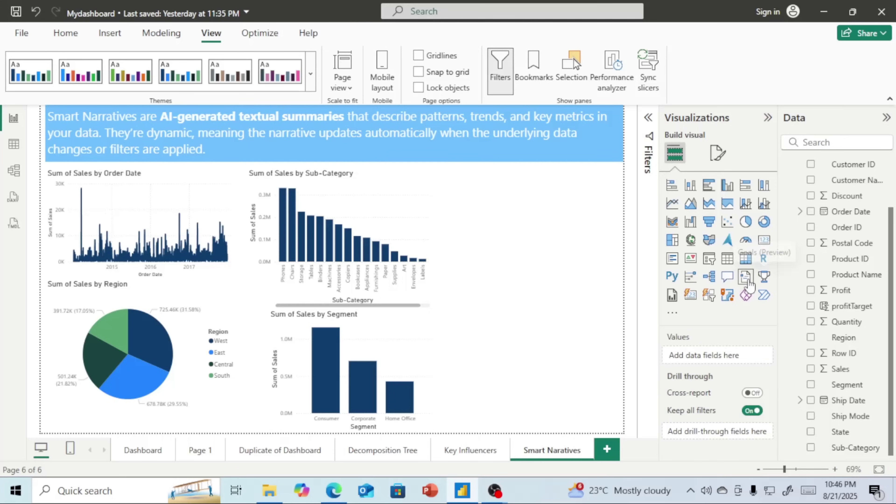
left_click(709, 297)
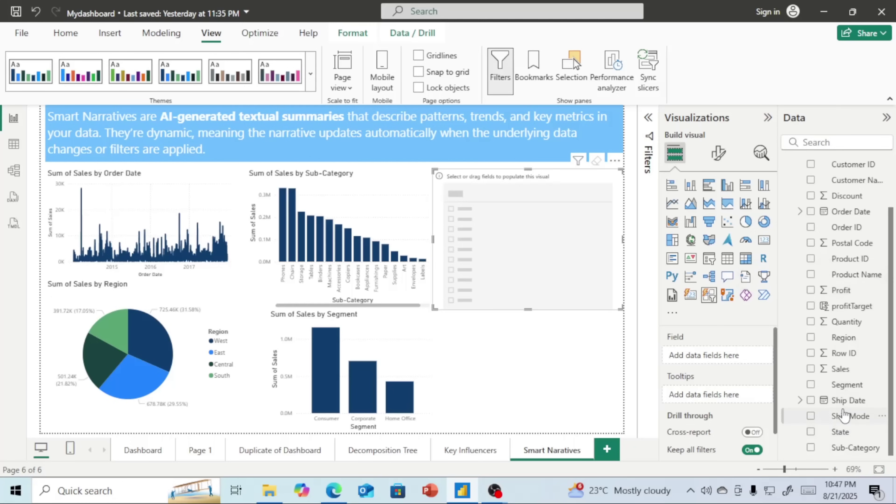
left_click_drag(843, 416, 722, 357)
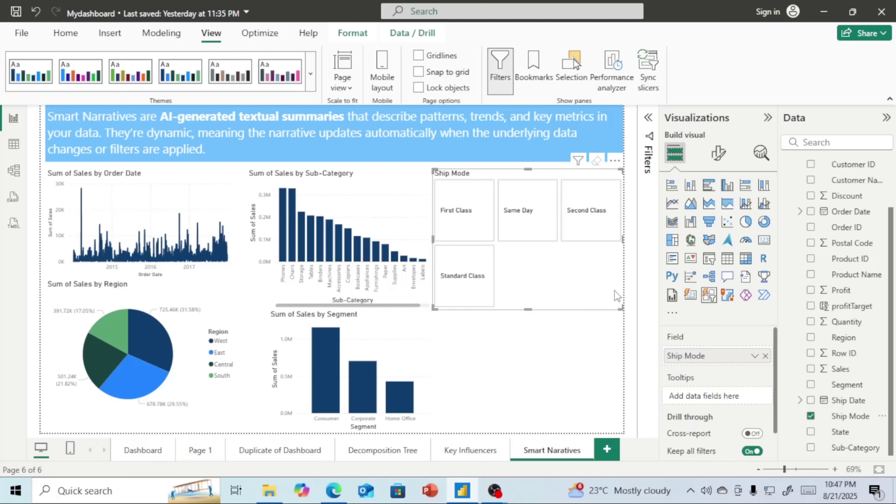
Set the slicer layout to maximum 2 rows and shrink it to a single row of tiles.
scroll(758, 384, "down", 1)
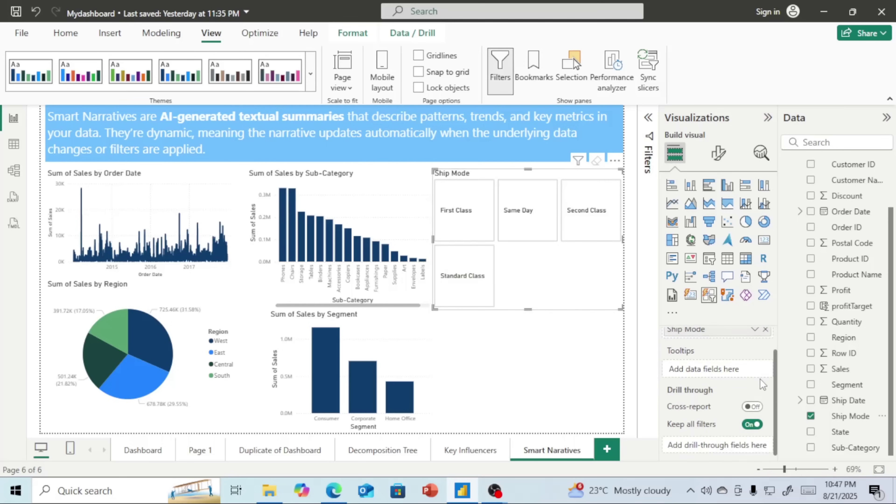
scroll(760, 379, "up", 1)
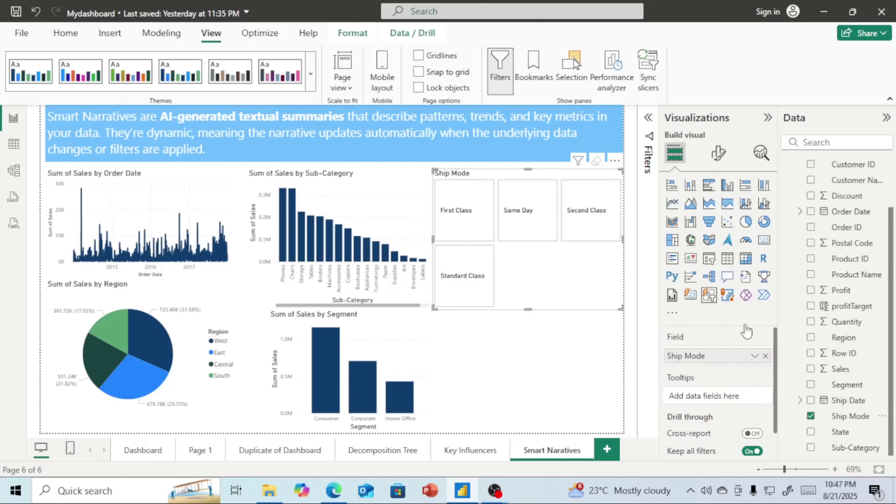
left_click(719, 153)
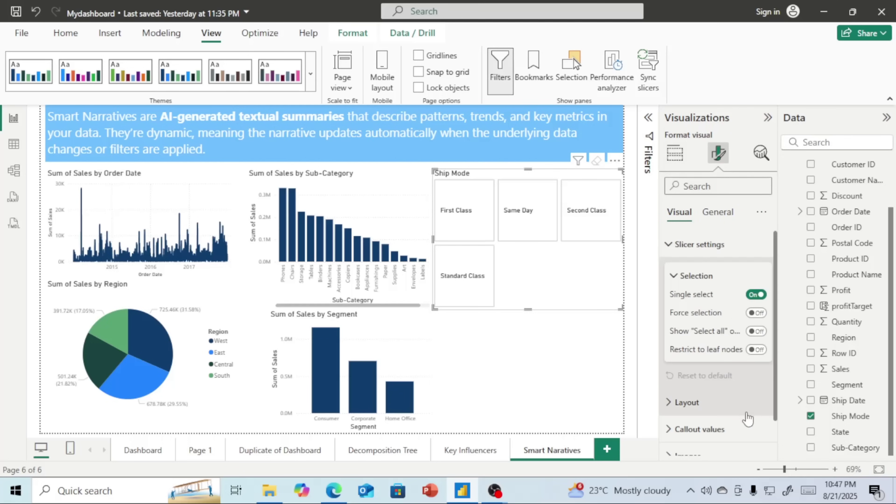
left_click(727, 414)
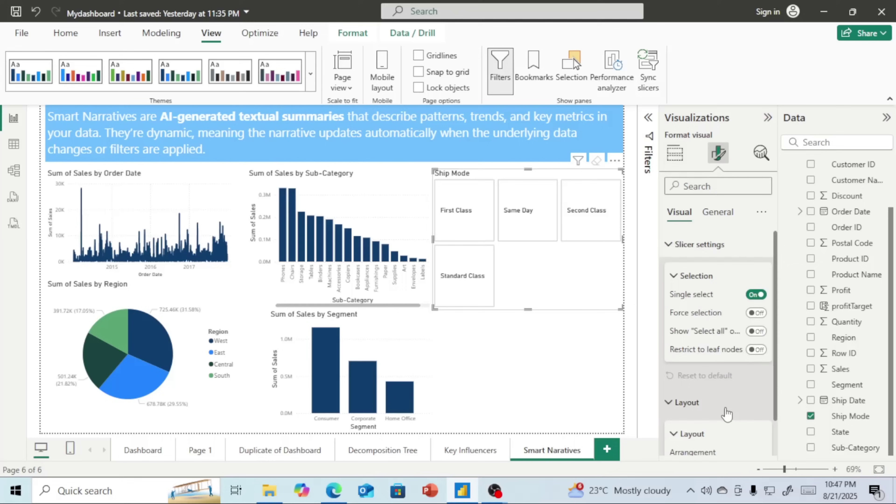
scroll(726, 414, "down", 3)
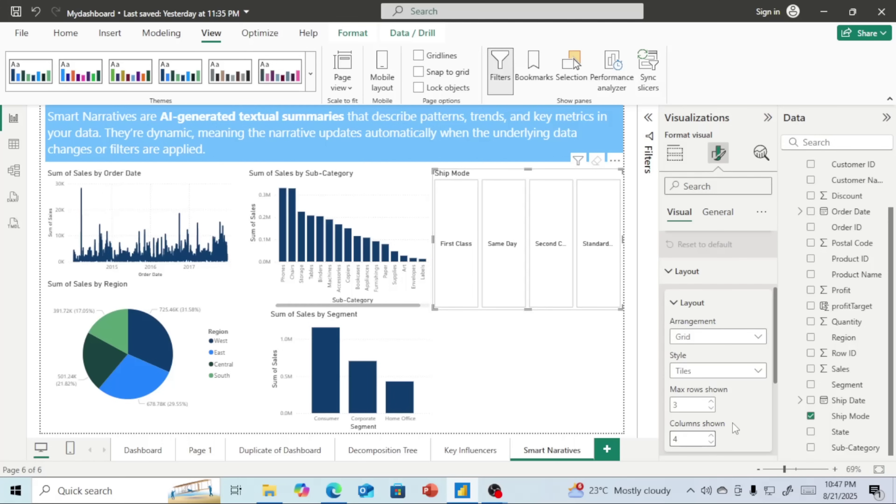
left_click(712, 408)
left_click_drag(530, 311, 529, 200)
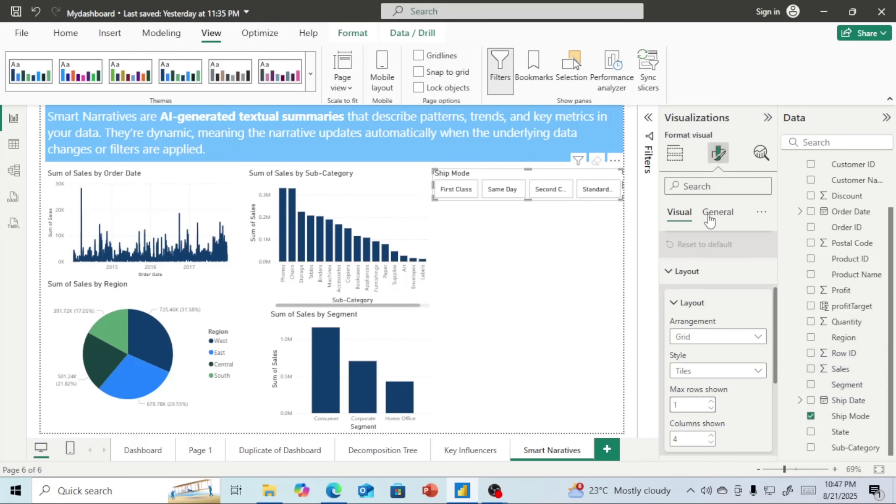
Turn off the Ship Mode slicer's title.
left_click(722, 212)
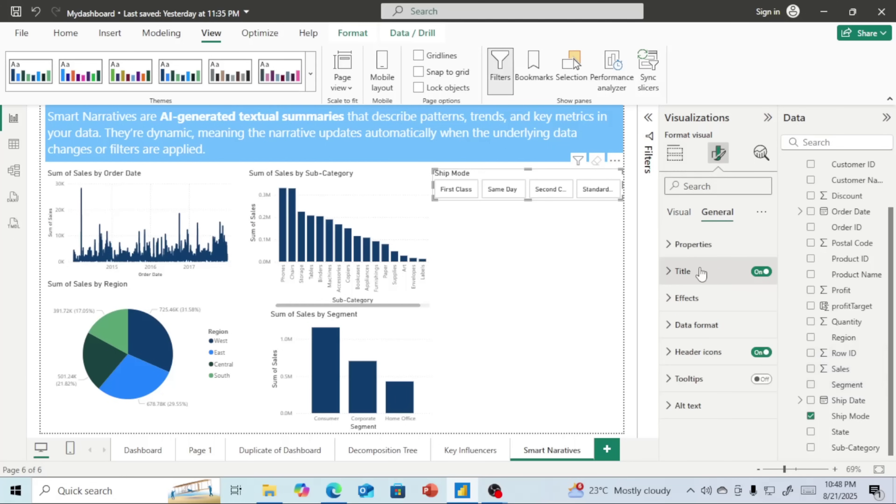
left_click(761, 272)
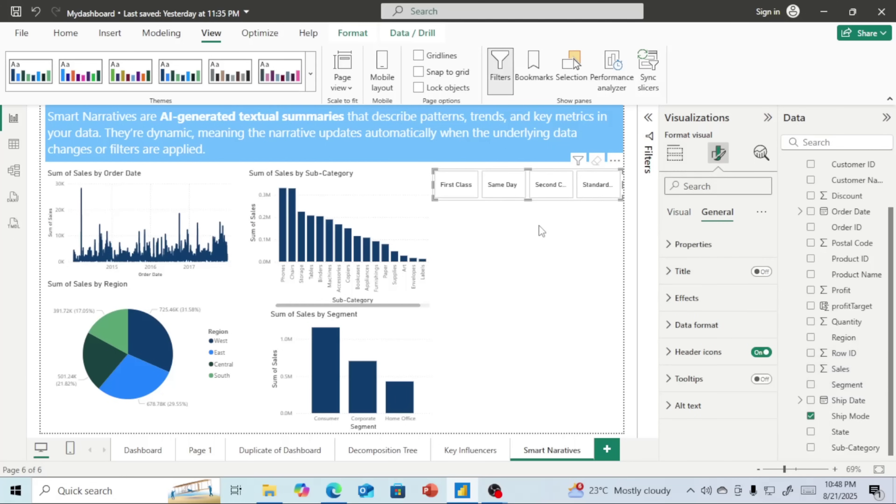
mouse_move(550, 195)
left_mouse_down()
mouse_move(550, 244)
mouse_move(545, 183)
left_mouse_up()
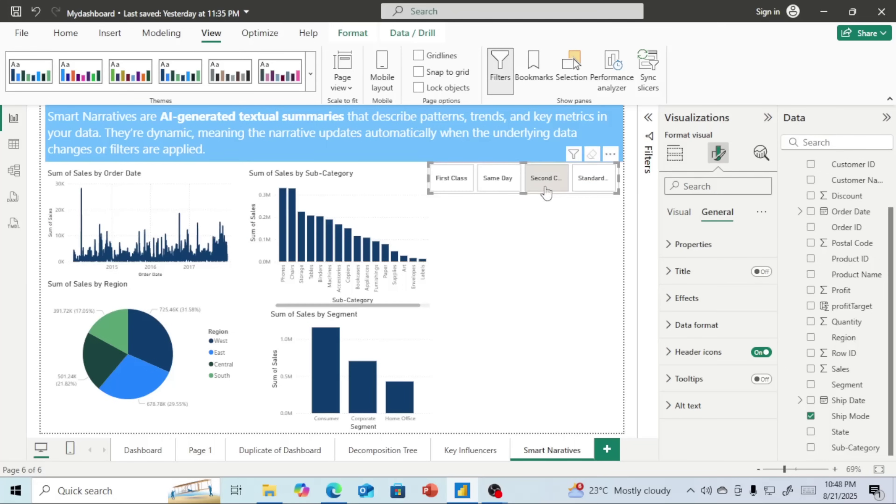
Test First Class, Same Day, Second Class and Standard Class filtering on the charts, then clear selections.
left_click(457, 180)
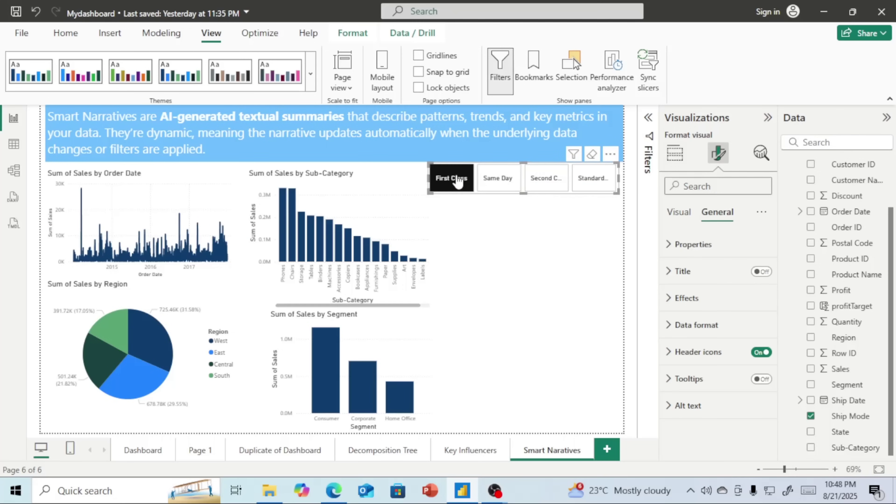
left_click(501, 190)
left_click(558, 185)
left_click(602, 184)
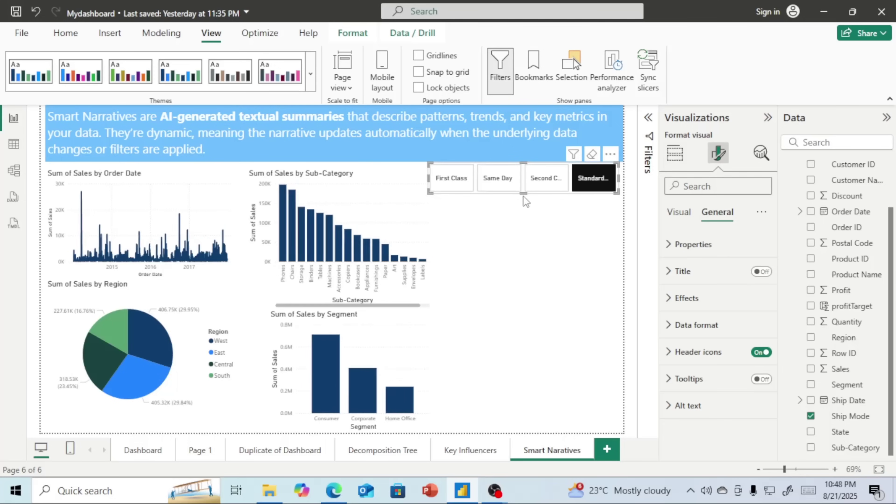
left_click(528, 235)
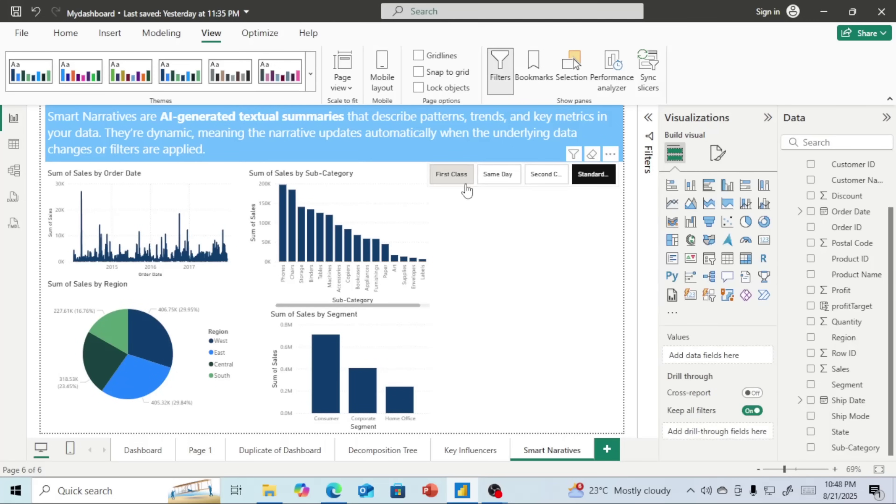
left_click(452, 180)
left_click(492, 182)
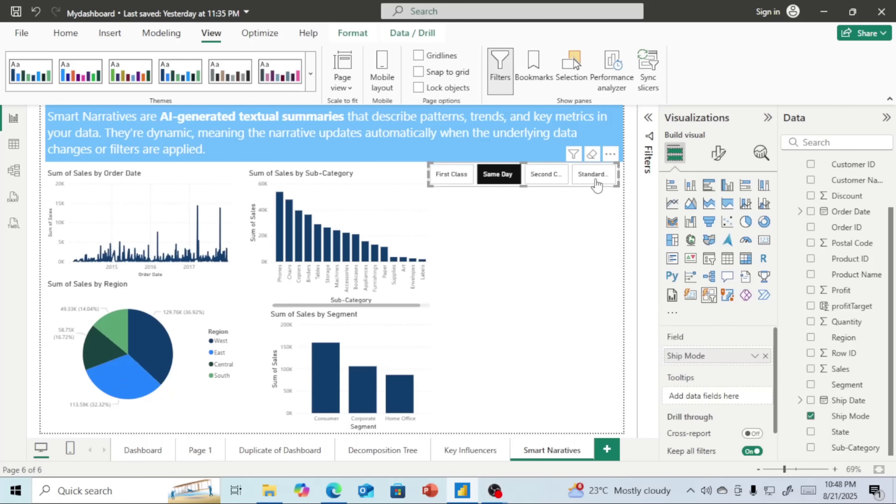
left_click(594, 179)
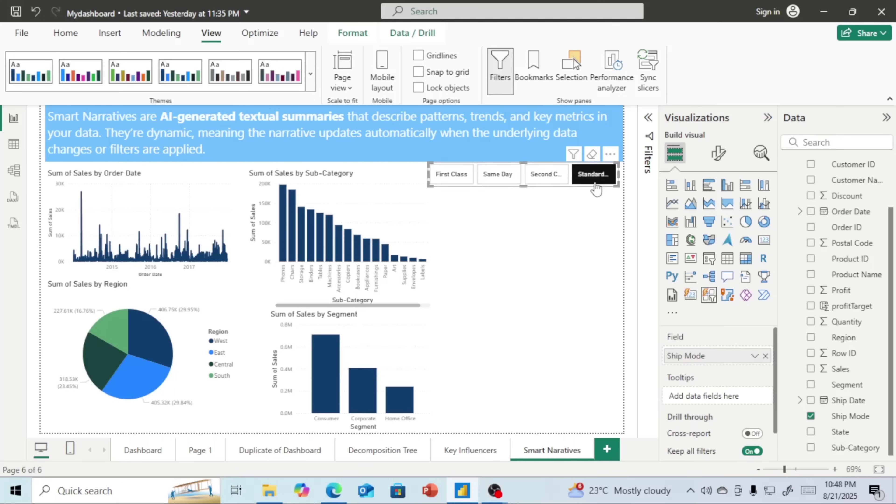
left_click(593, 155)
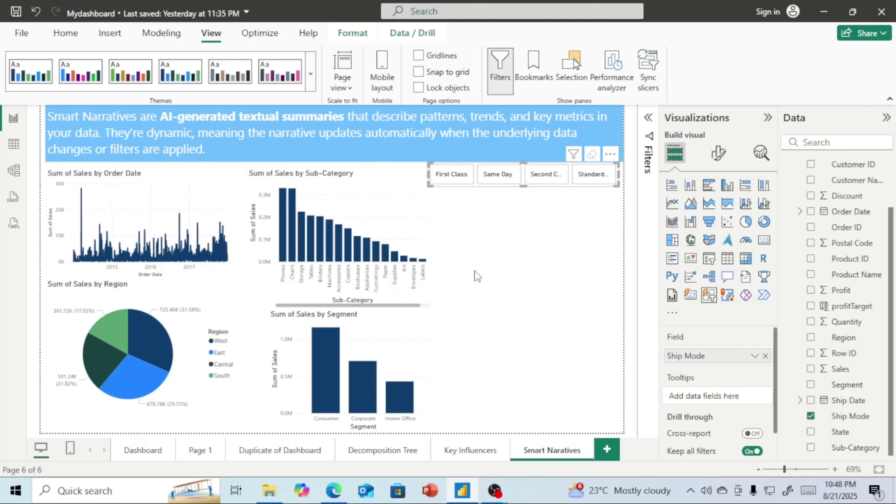
Add a taller Smart Narrative visual below the slicer and choose a Custom narrative.
left_click(497, 284)
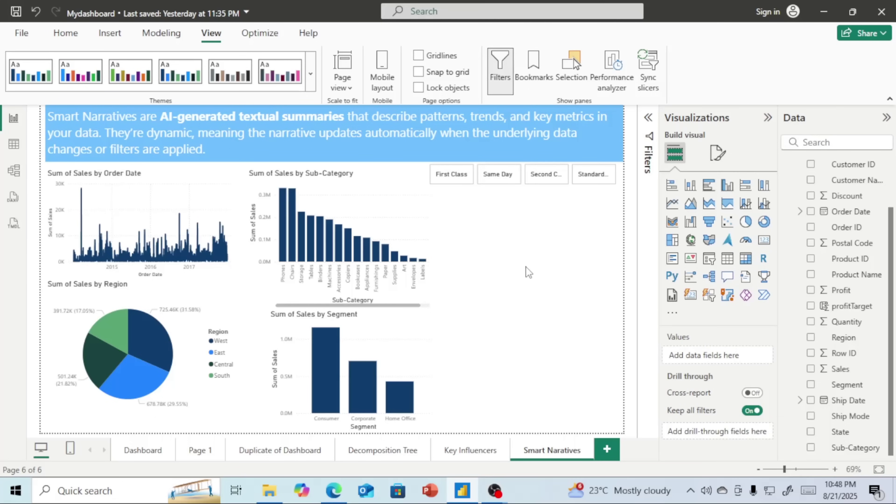
left_click(746, 279)
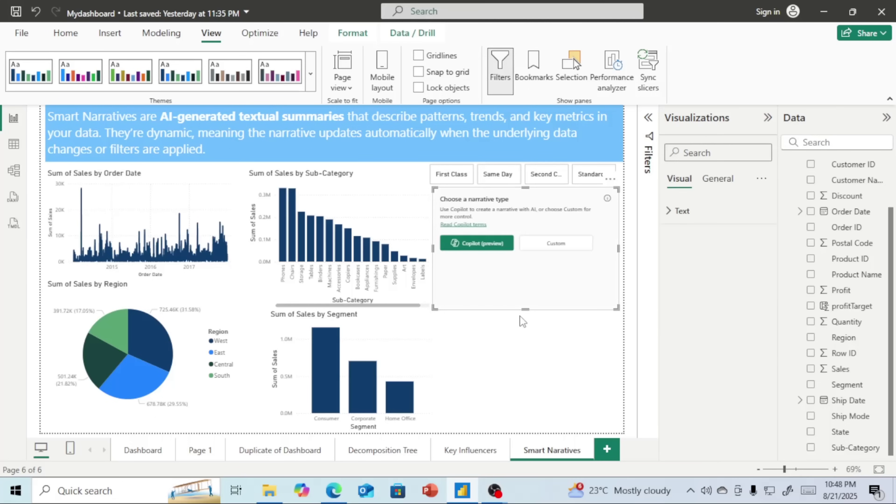
left_click_drag(535, 363, 536, 402)
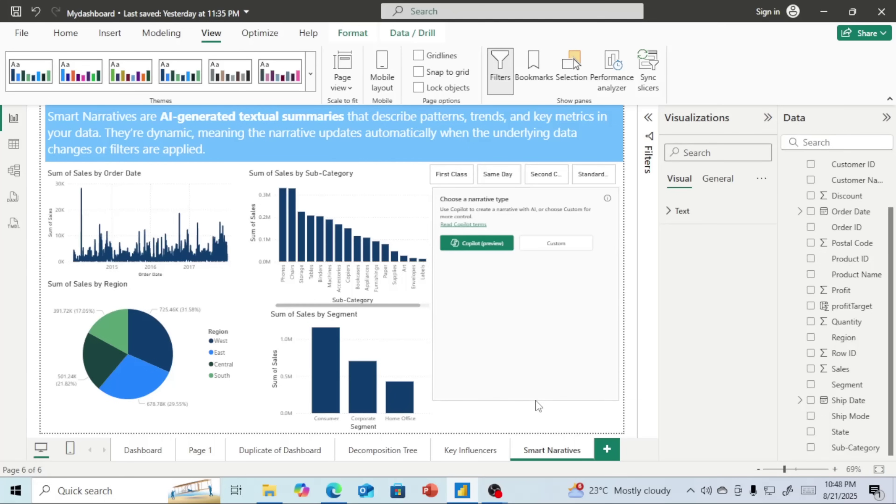
left_click(569, 247)
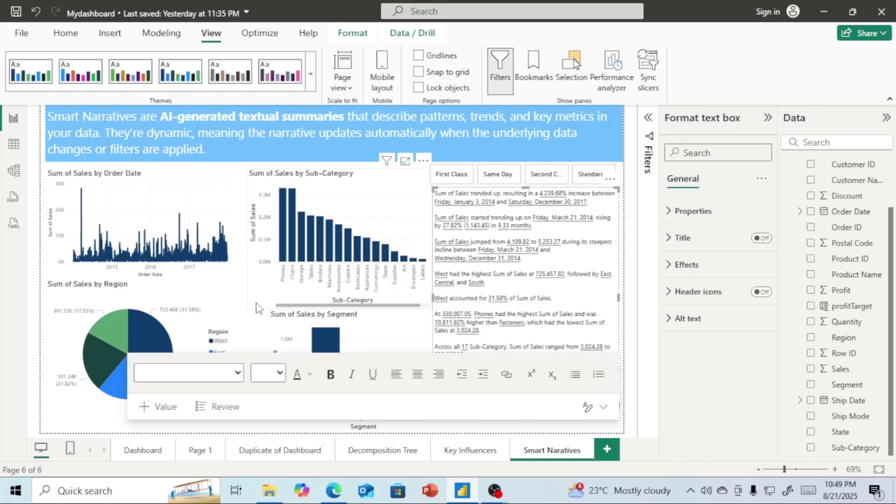
Leave narrative editing and check the line chart values, with West leading sales at 129,761.89.
left_click(252, 325)
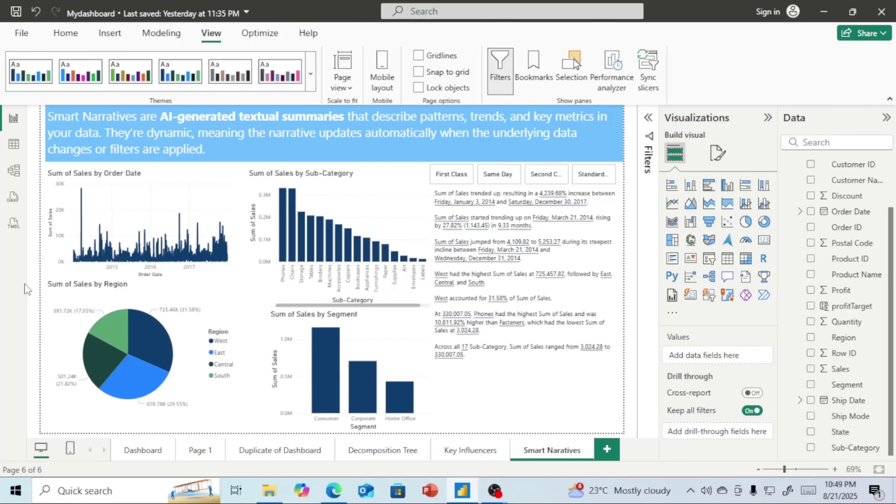
mouse_move(73, 262)
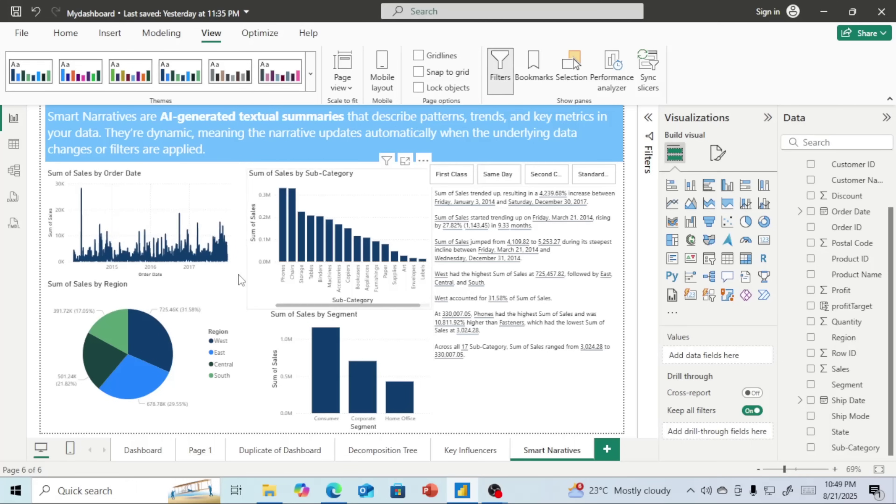
mouse_move(229, 260)
Filter Ship Mode to Same Day so the narrative shows West at 43,603.71 and Machines at 22,798.54.
left_click(461, 178)
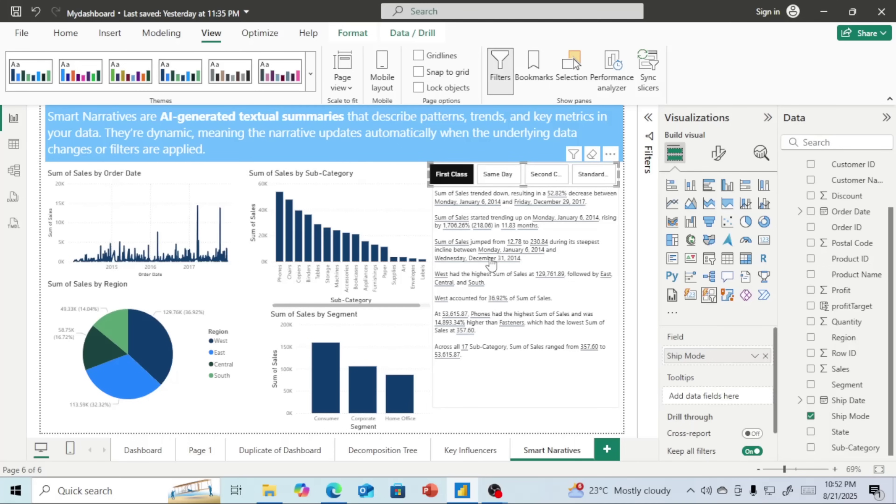
left_click(497, 179)
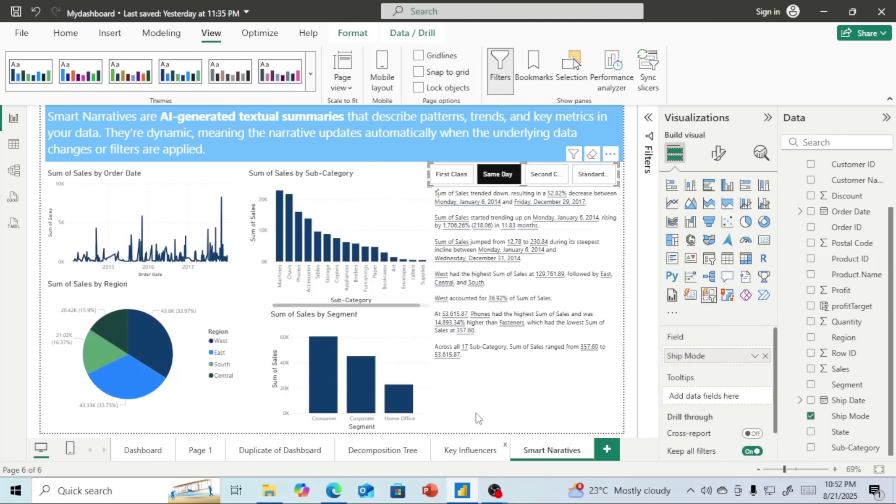
mouse_move(356, 383)
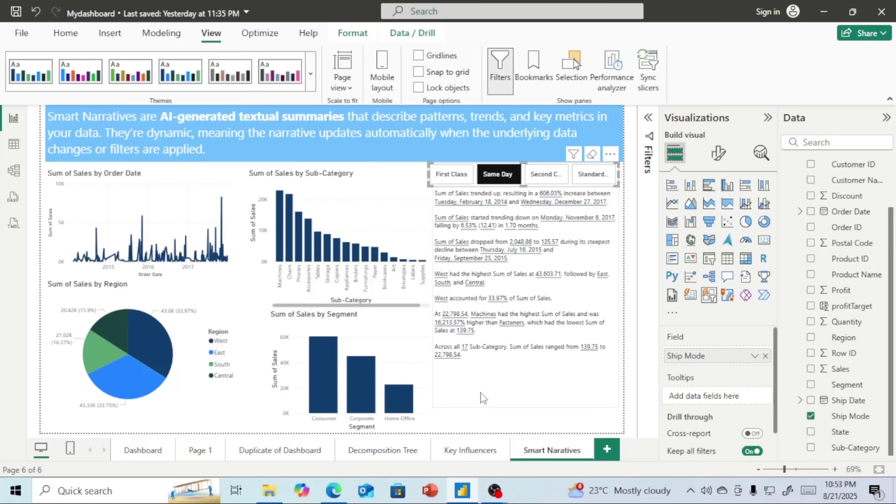
Enter the narrative's edit mode and tidy up its empty placeholder line.
left_click(481, 394)
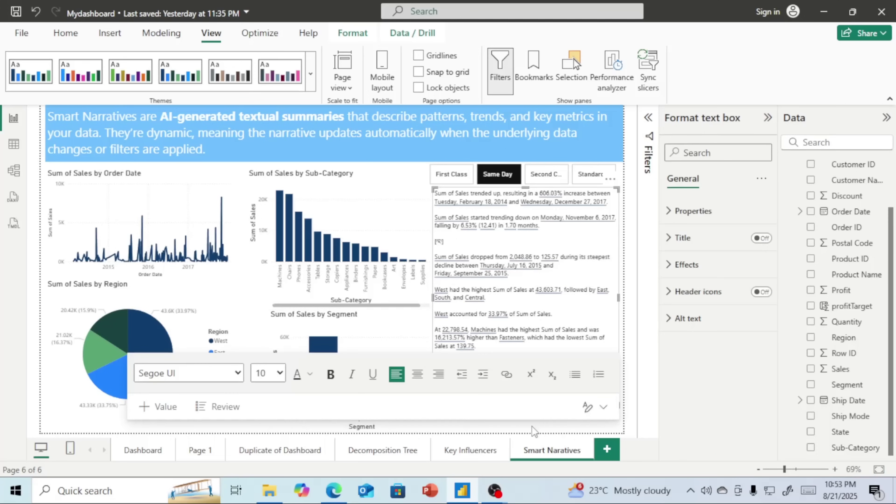
key("BackSpace")
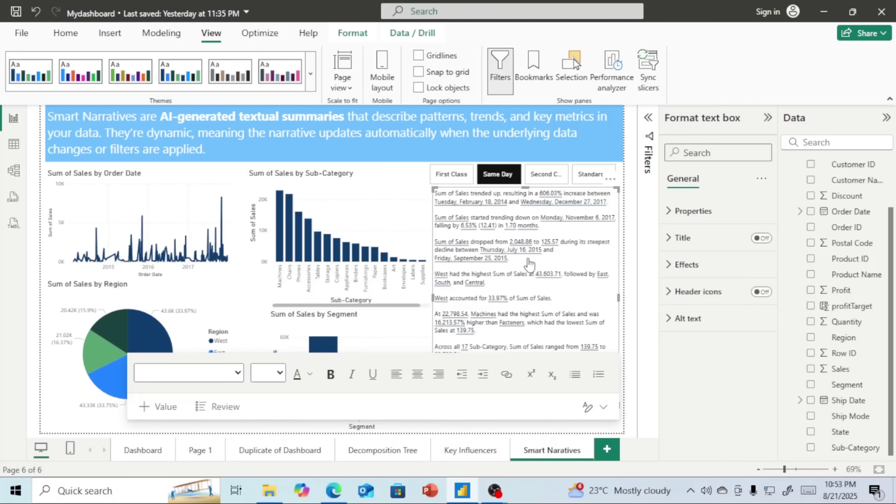
left_click(604, 407)
left_click(662, 379)
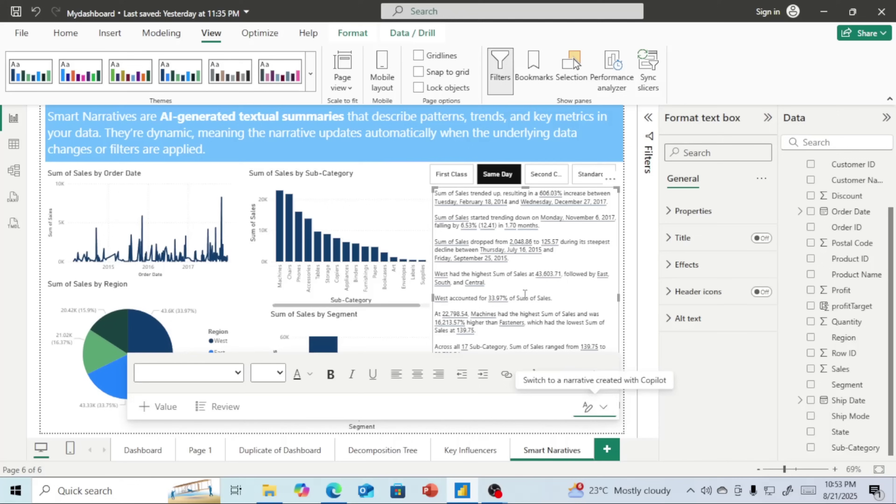
left_click(501, 332)
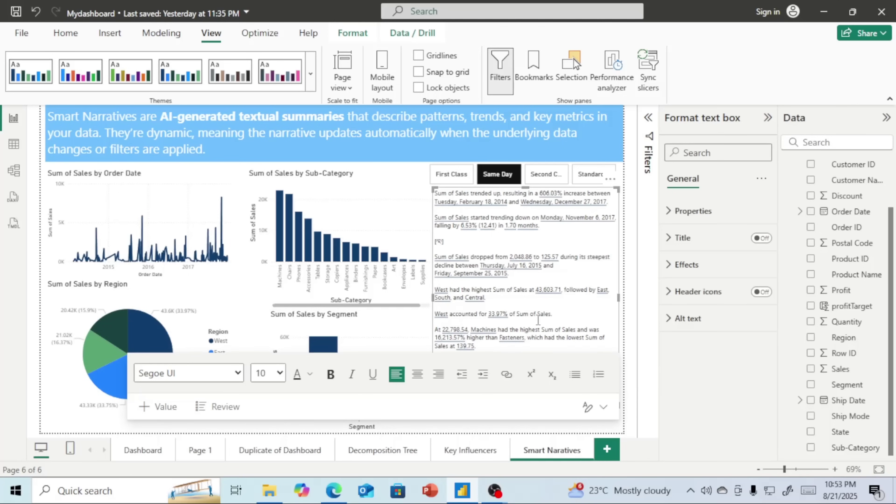
left_click(500, 335)
Type the line 'The total profit is' above the placeholder in the narrative.
left_click(554, 233)
type("The t")
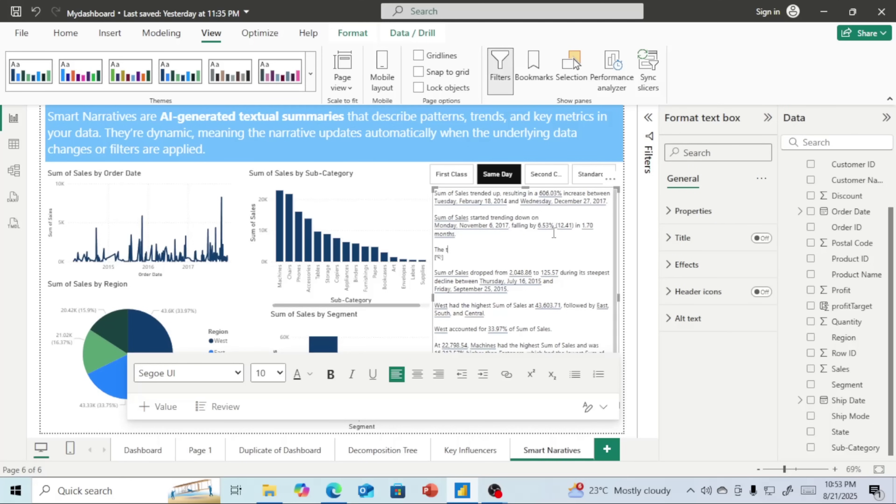
type("otal ")
type("profit i")
type("f")
type("s")
left_click(604, 408)
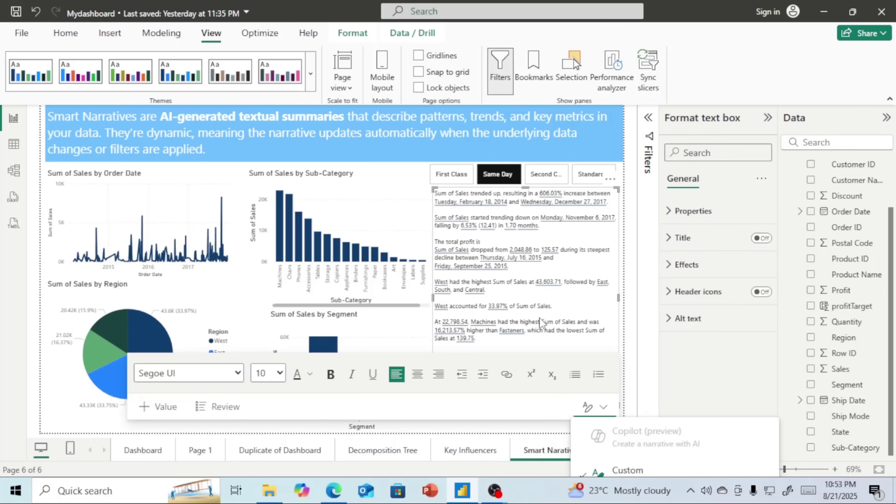
Move the narrative box lower and switch it to Custom narrative editing via More options.
key("Escape")
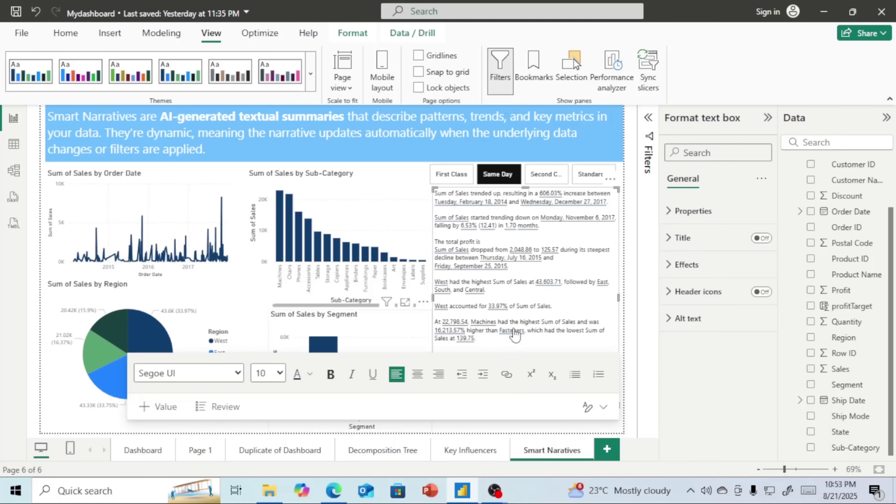
left_click_drag(526, 188, 518, 275)
scroll(519, 378, "down", 3)
scroll(522, 386, "up", 3)
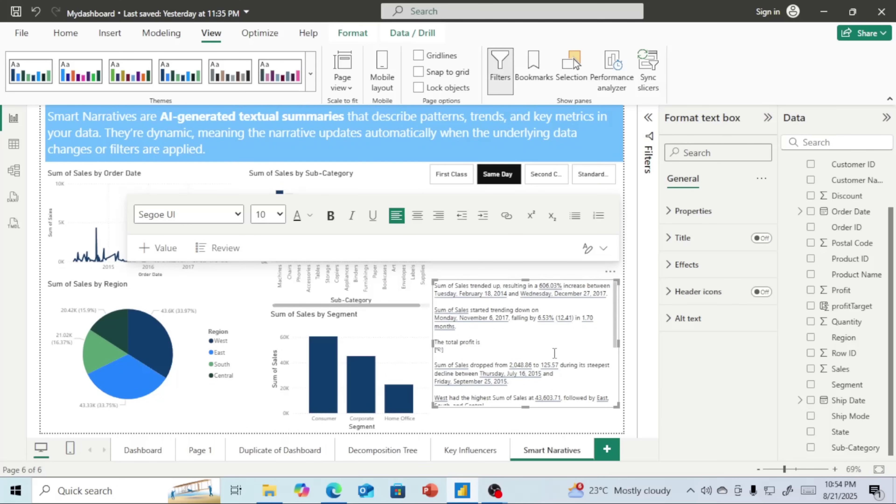
scroll(558, 353, "down", 2)
scroll(571, 385, "down", 3)
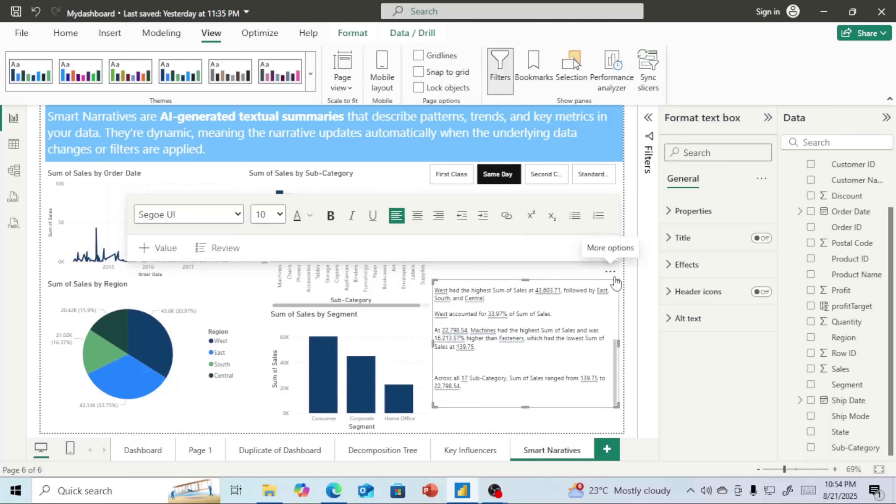
left_click(616, 281)
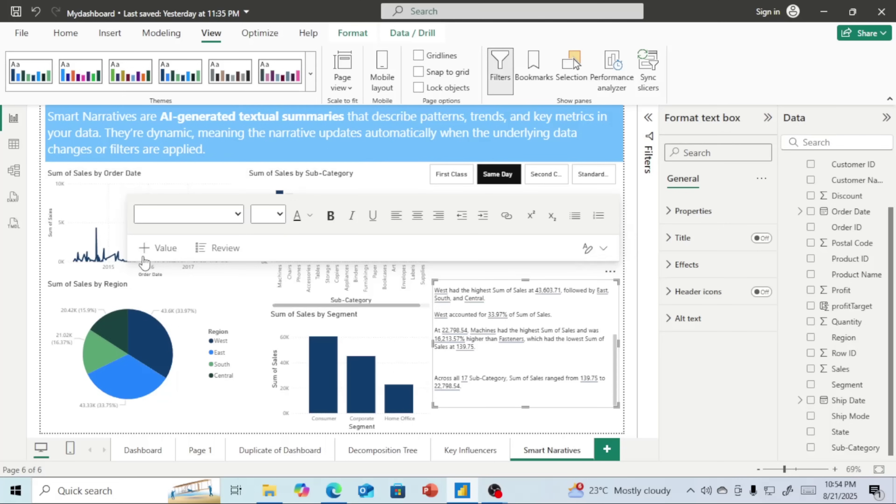
Add a dynamic value named profit, so the line reads 'The total profit is 15,891.76'.
left_click(143, 248)
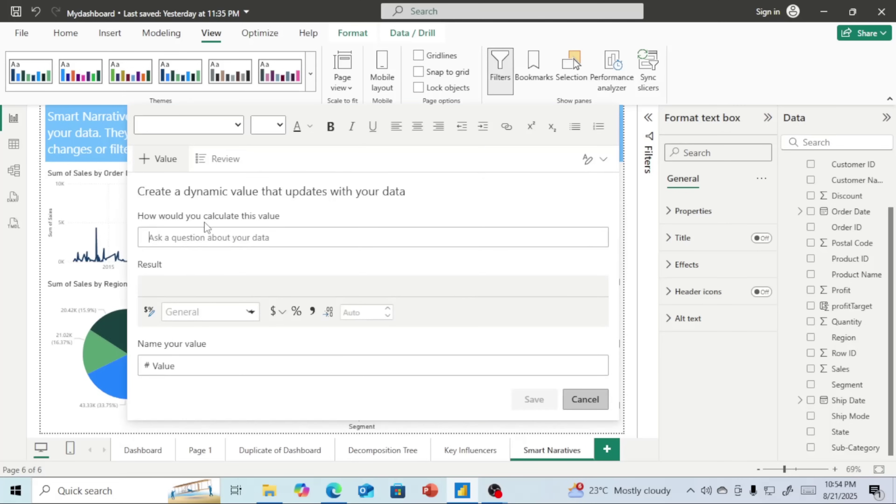
type("profit")
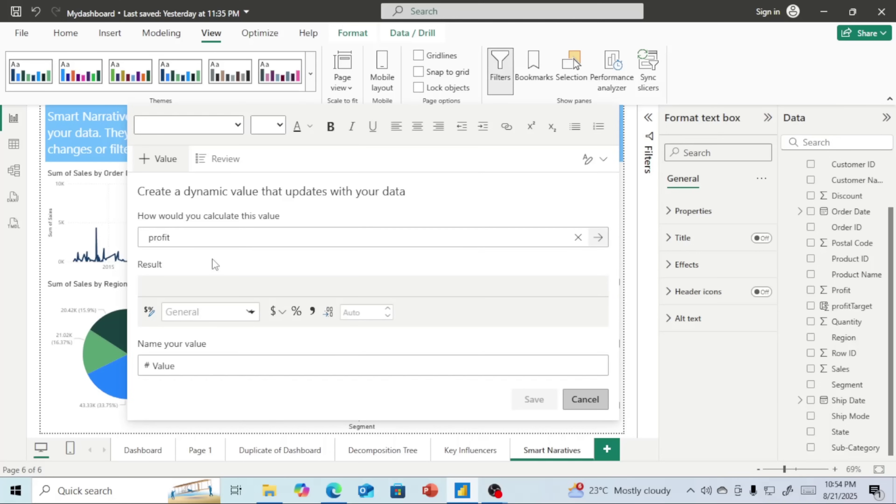
left_click(164, 260)
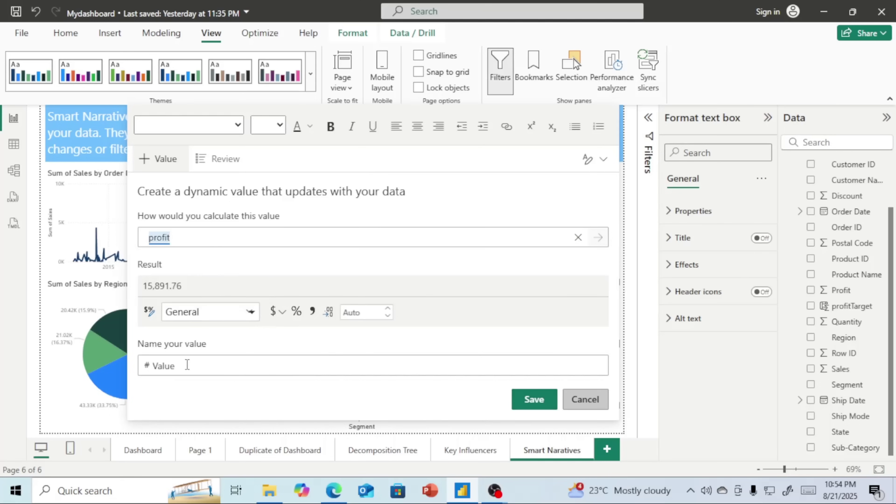
left_click_drag(187, 365, 145, 370)
type("profit")
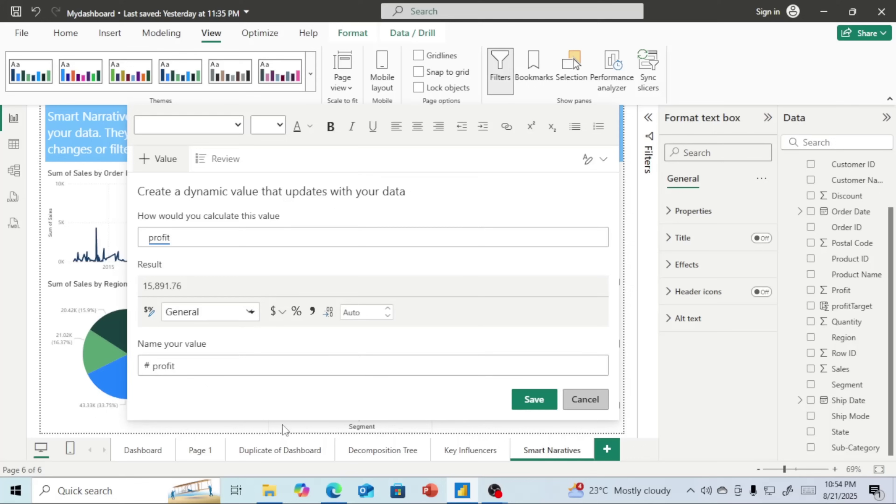
left_click(528, 403)
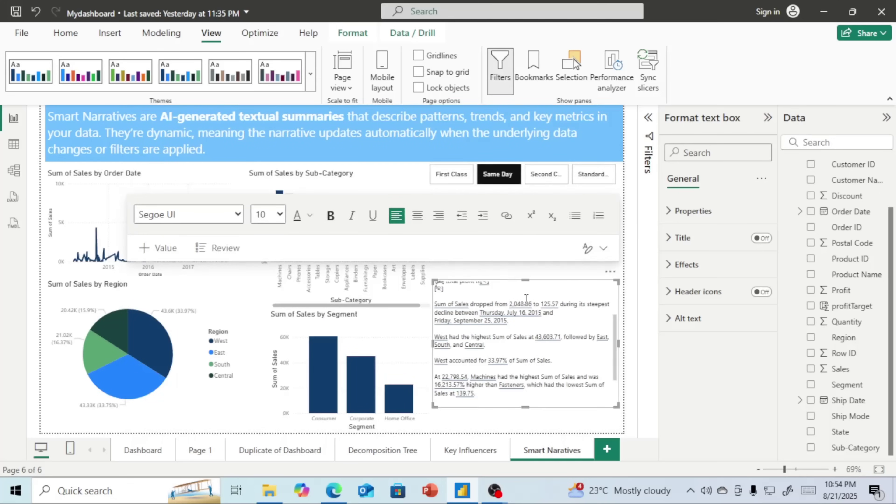
scroll(508, 297, "up", 2)
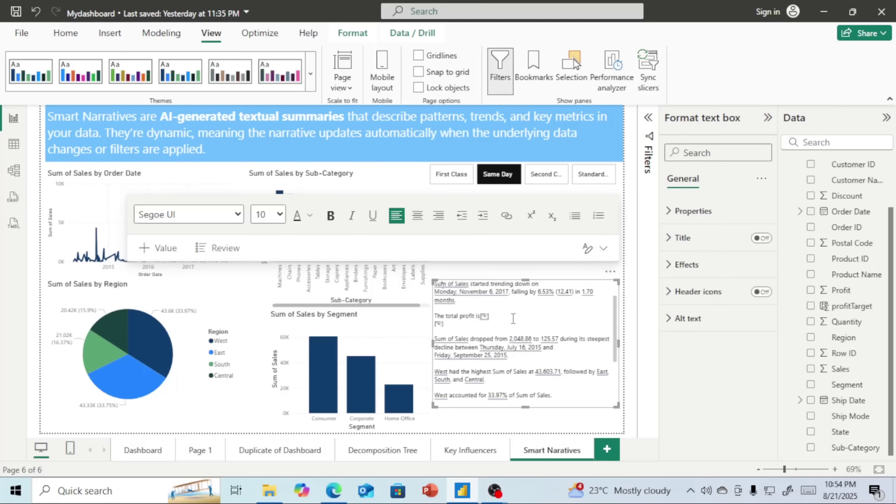
scroll(512, 308, "up", 2)
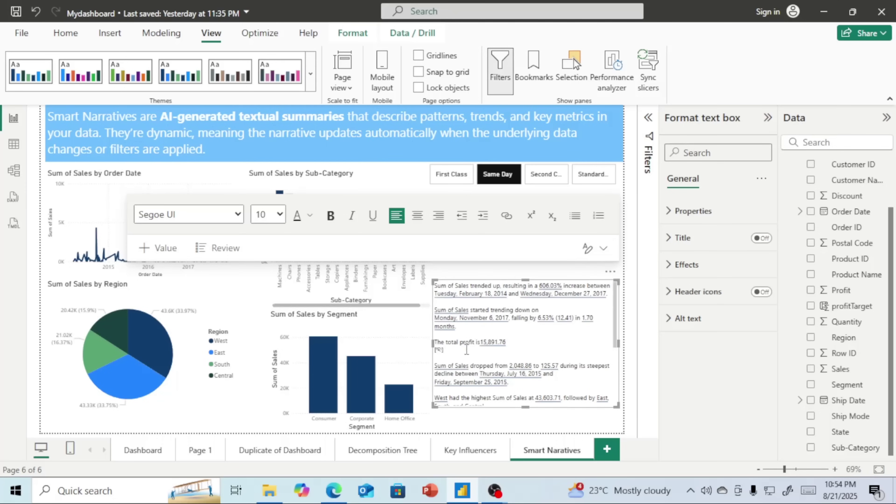
Filter to First Class, start a new narrative line and inspect the profit value's definition.
left_click(506, 348)
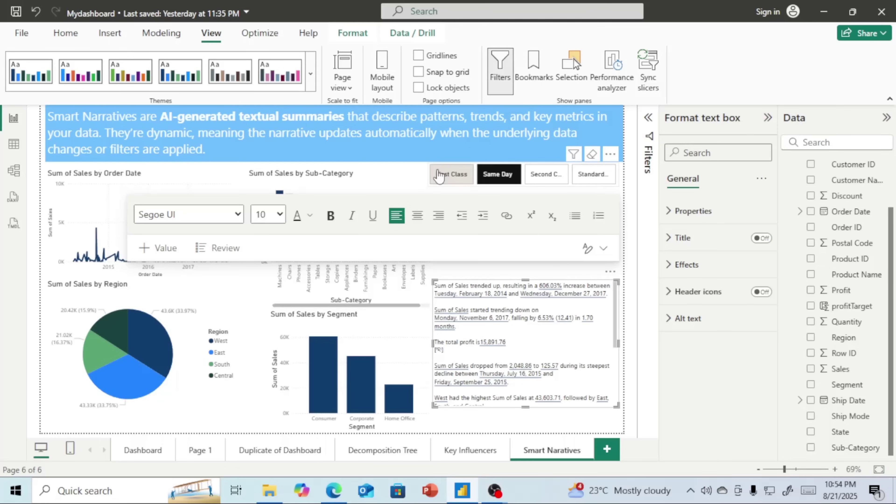
left_click(447, 176)
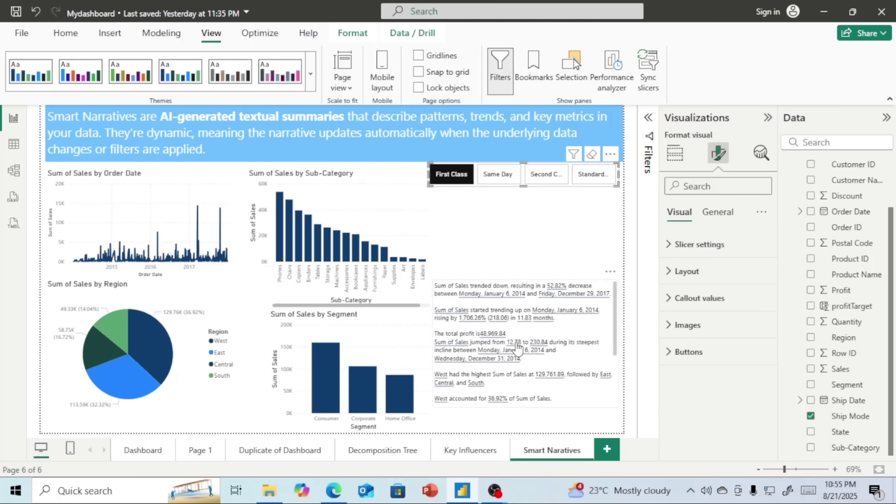
left_click(480, 337)
key("Return")
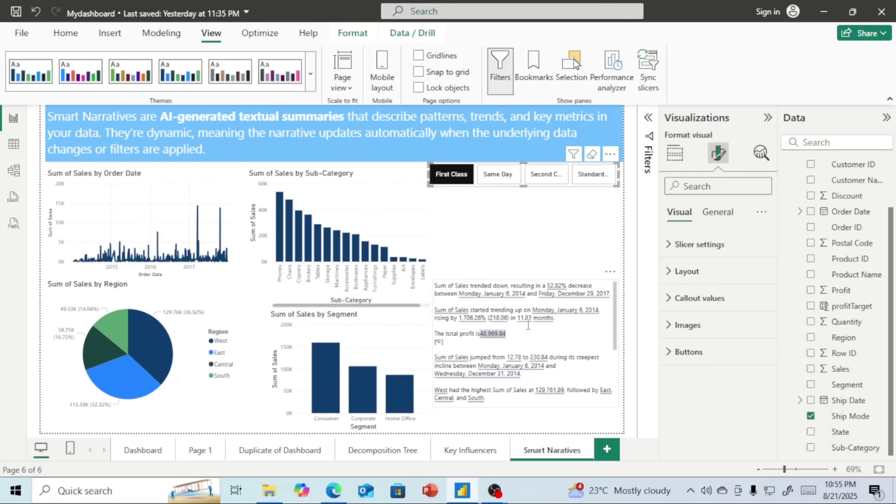
double_click(493, 333)
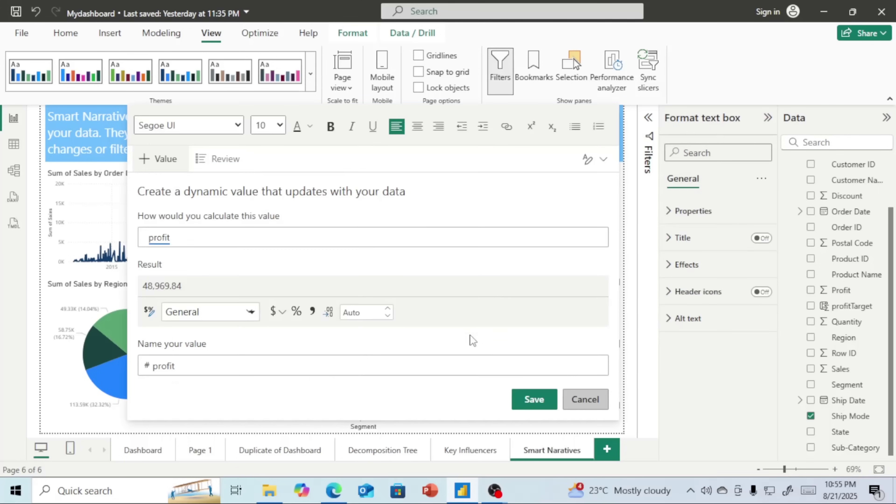
left_click(579, 406)
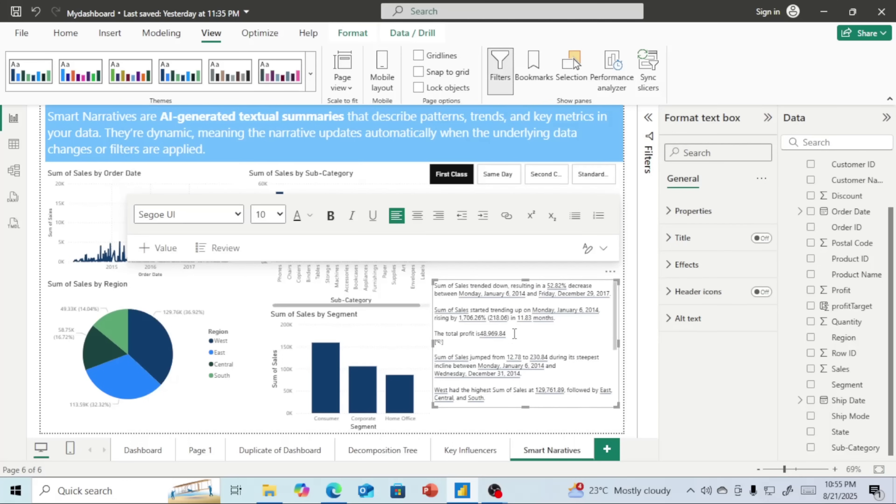
Check profit under Same Day and Second Class, then clear Ship Mode to show 286,397.02.
left_click(496, 175)
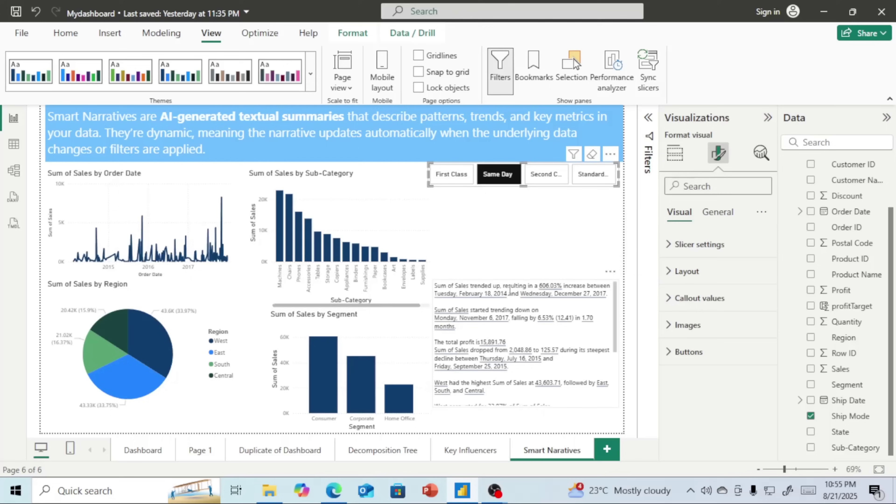
left_click(547, 174)
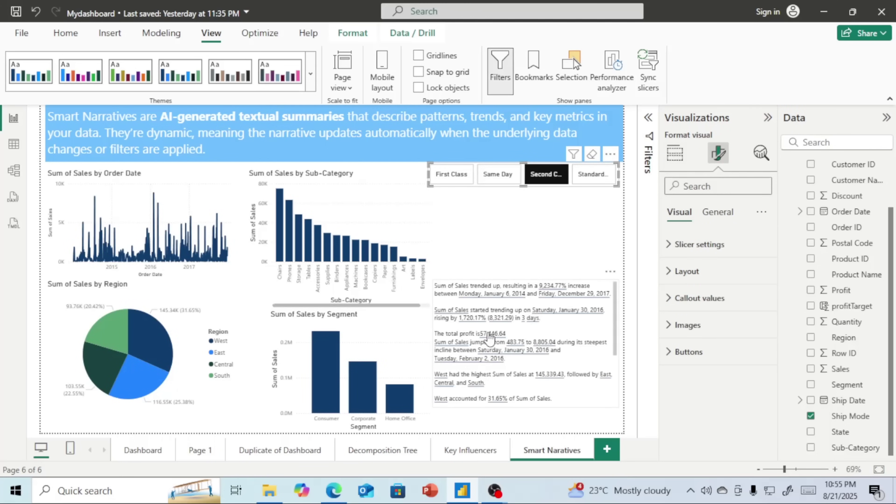
left_click(478, 333)
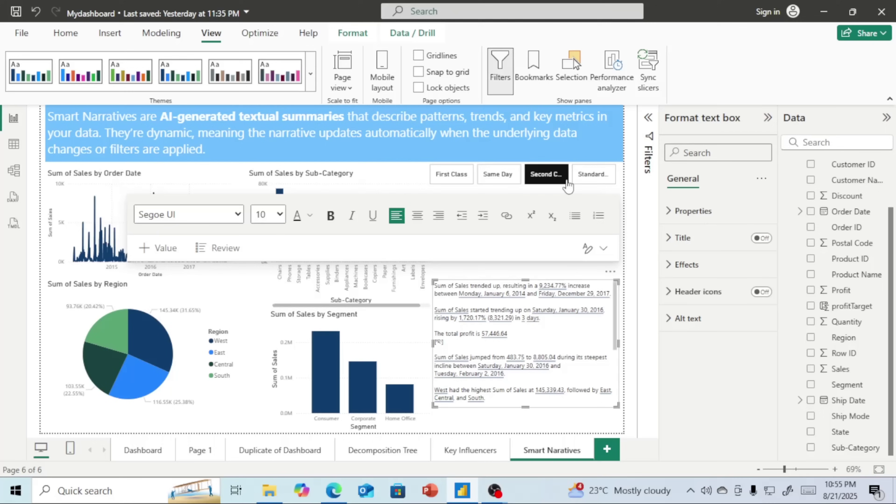
mouse_move(595, 164)
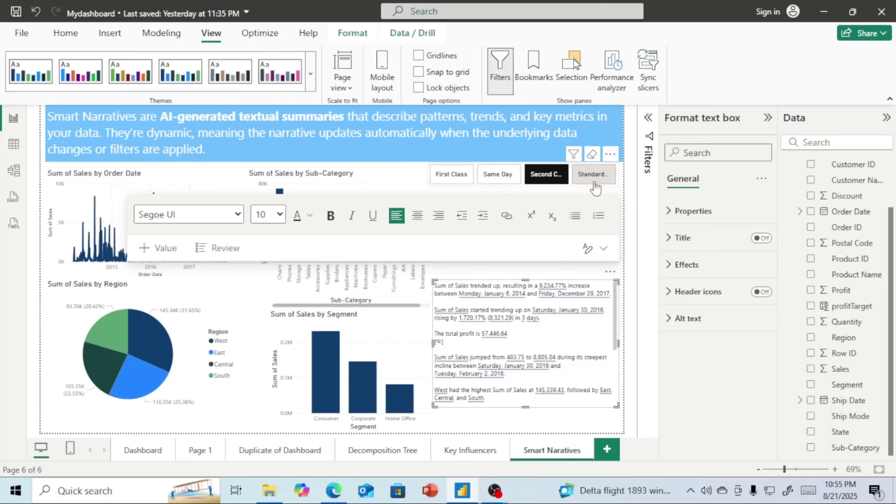
left_click(593, 155)
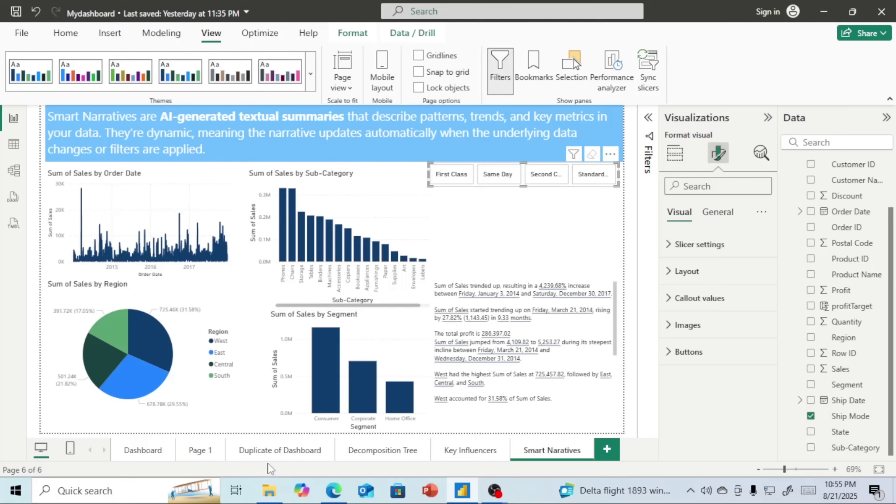
Reset the Duplicate of Dashboard page's Ship Mode slicer to All and return to Smart Narratives.
left_click(273, 452)
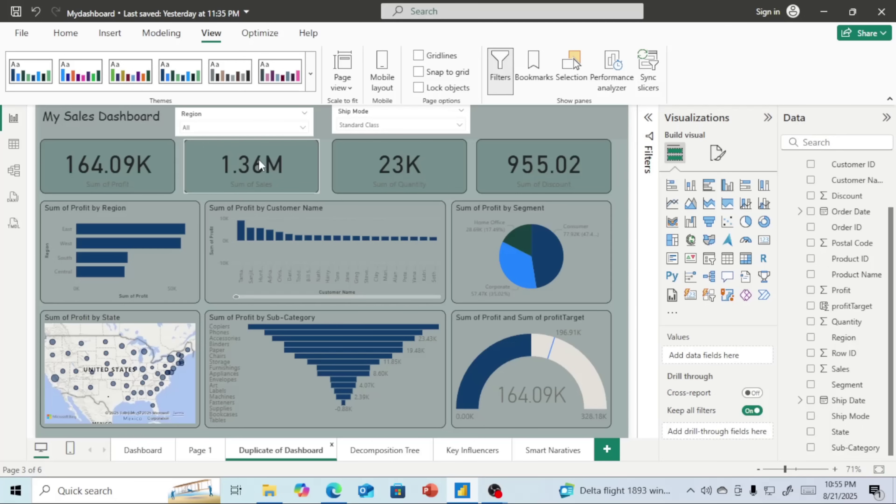
left_click(453, 113)
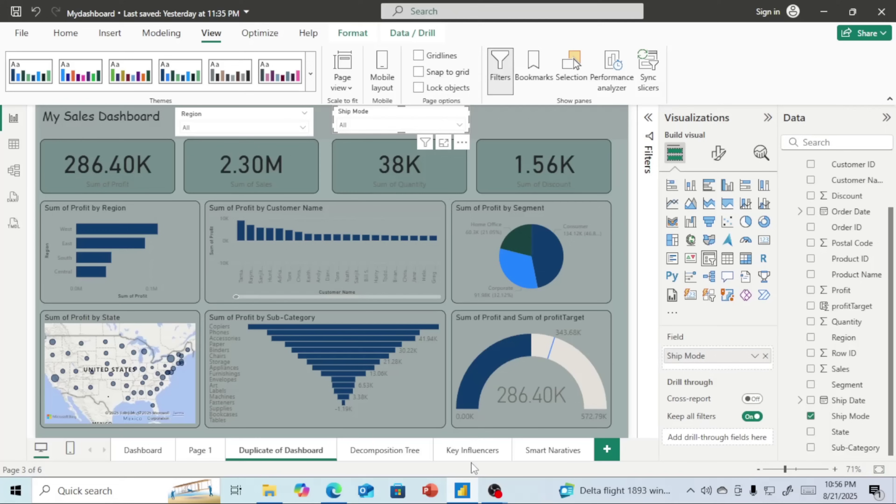
left_click(561, 451)
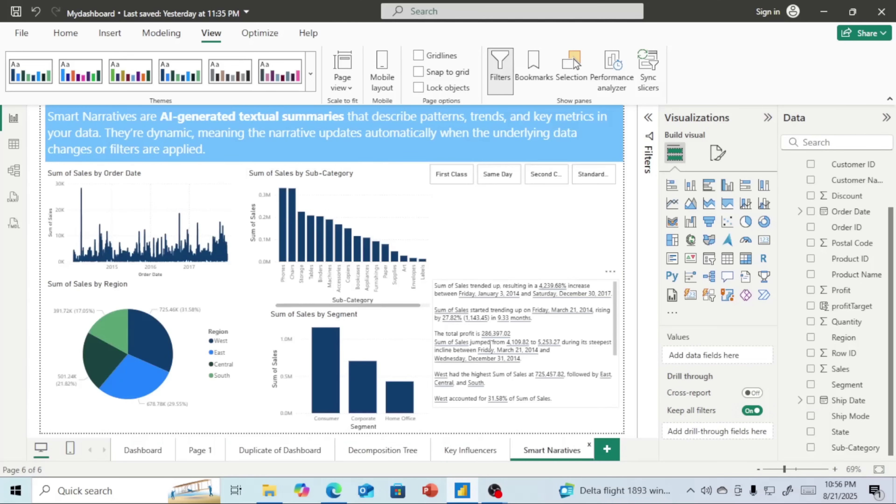